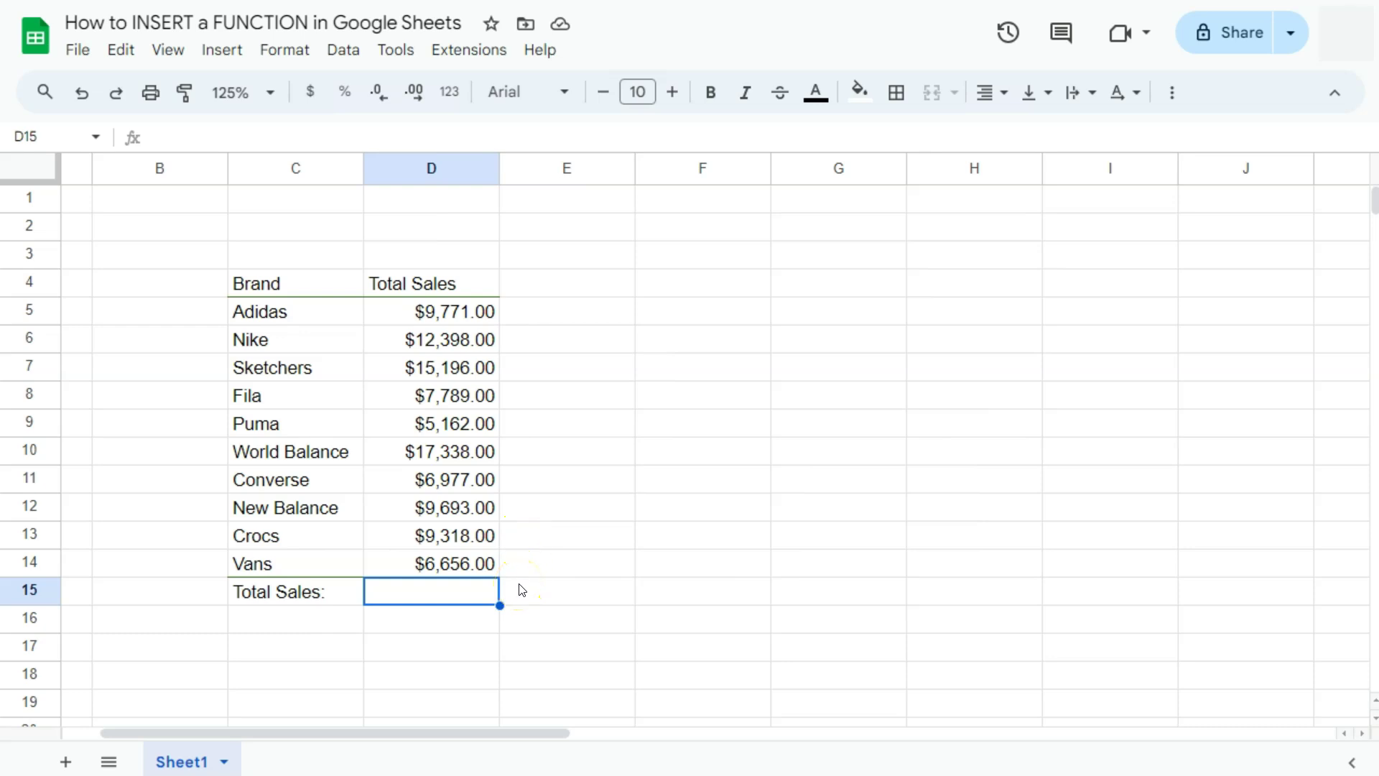
{"action": "left_click_drag", "start_coordinate": [441, 311], "coordinate": [434, 562]}
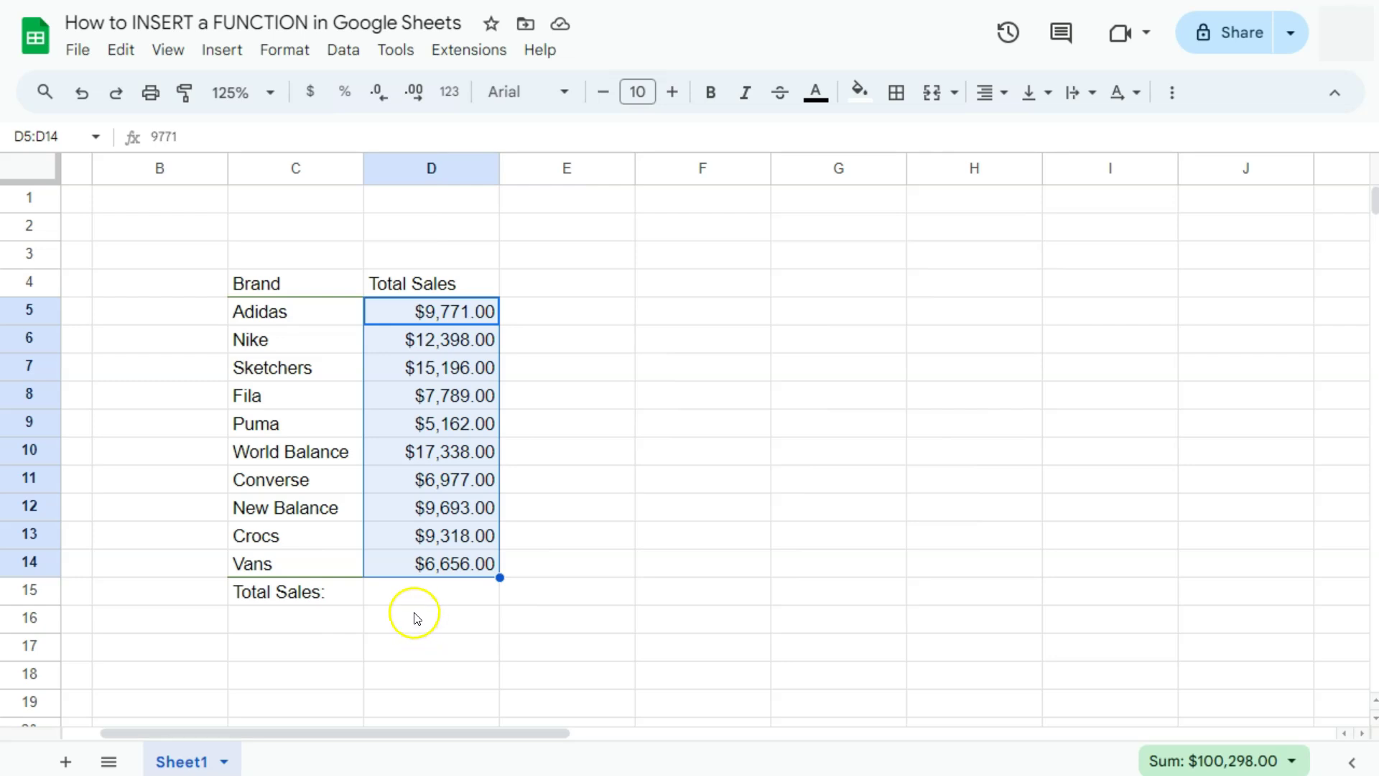
{"action": "left_click", "coordinate": [434, 592]}
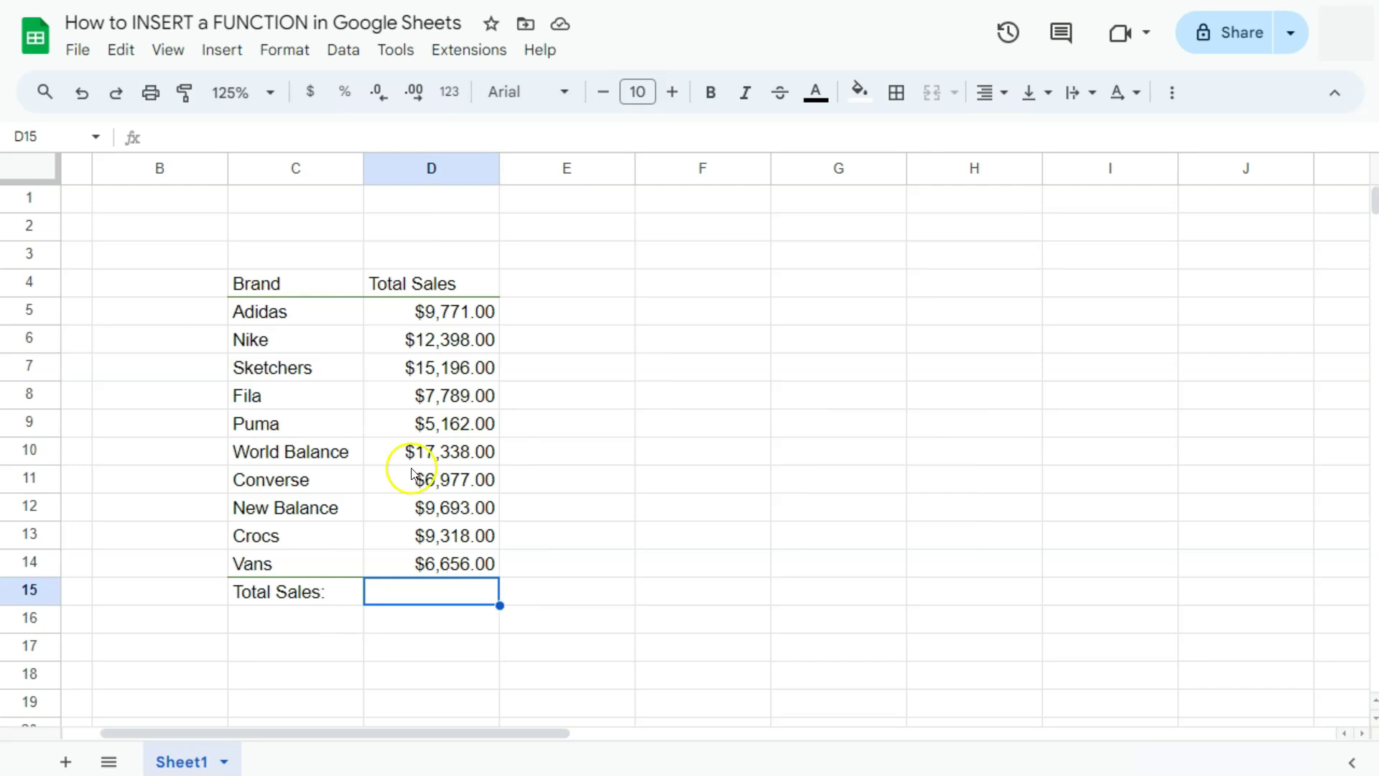
{"action": "left_click", "coordinate": [395, 312]}
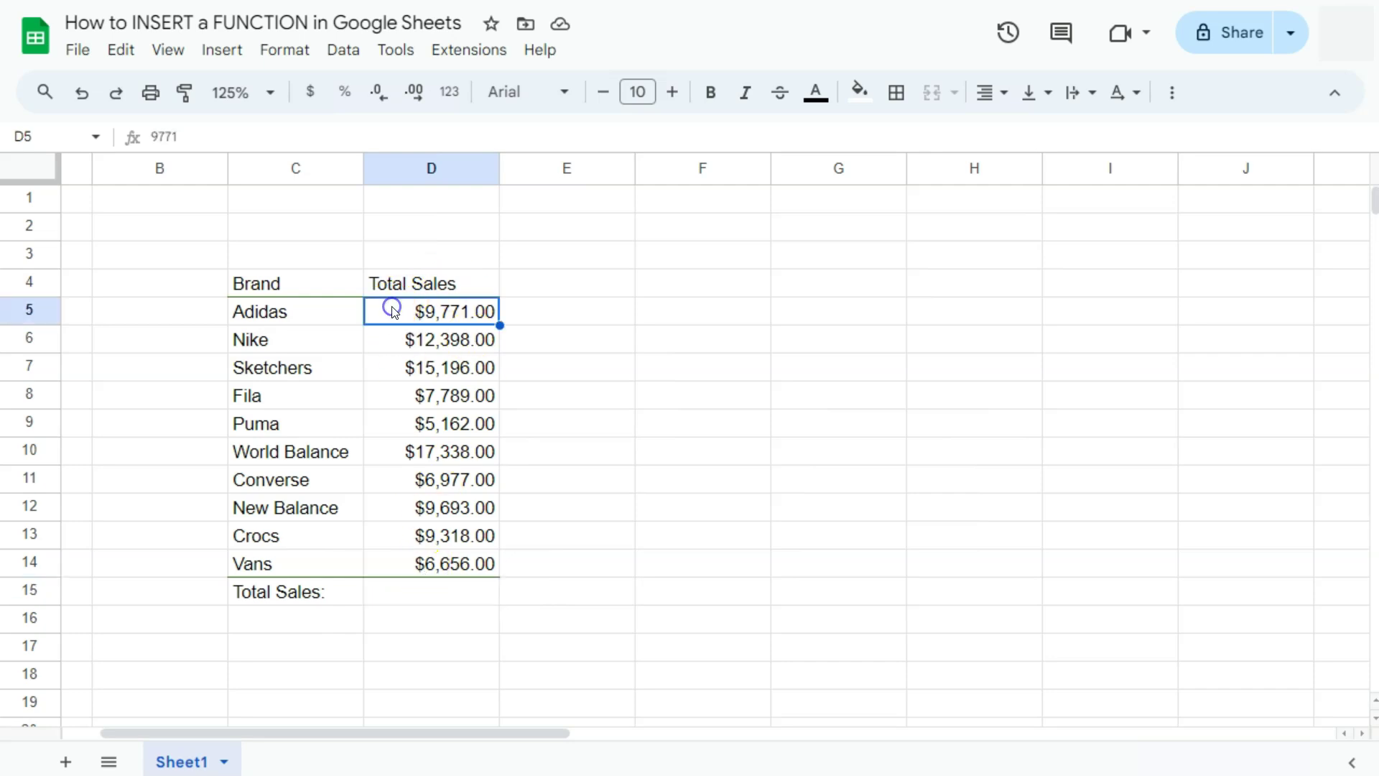
{"action": "left_click", "coordinate": [432, 592]}
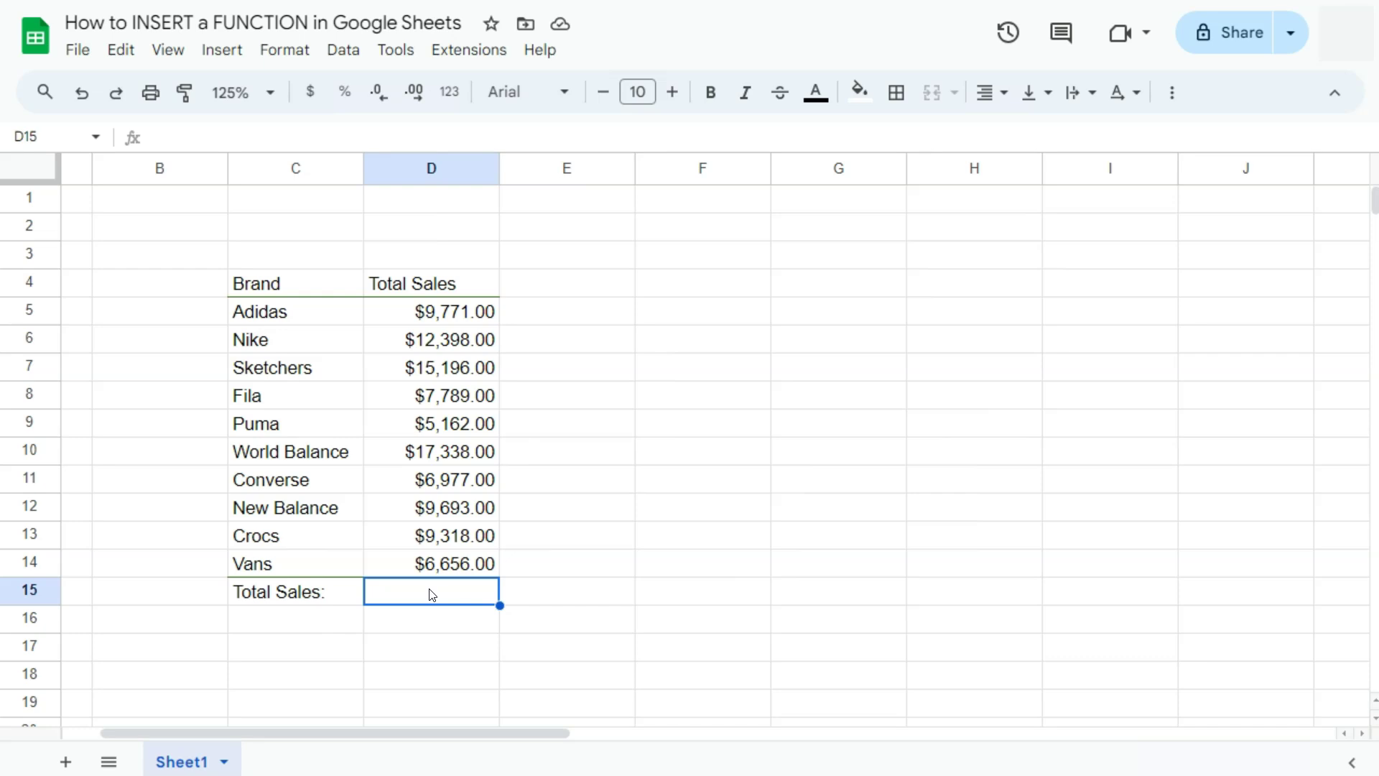
Step: Insert the SUM function into cell D15, choosing it from the full list of functions
{"action": "left_click", "coordinate": [432, 594]}
{"action": "left_click", "coordinate": [212, 52]}
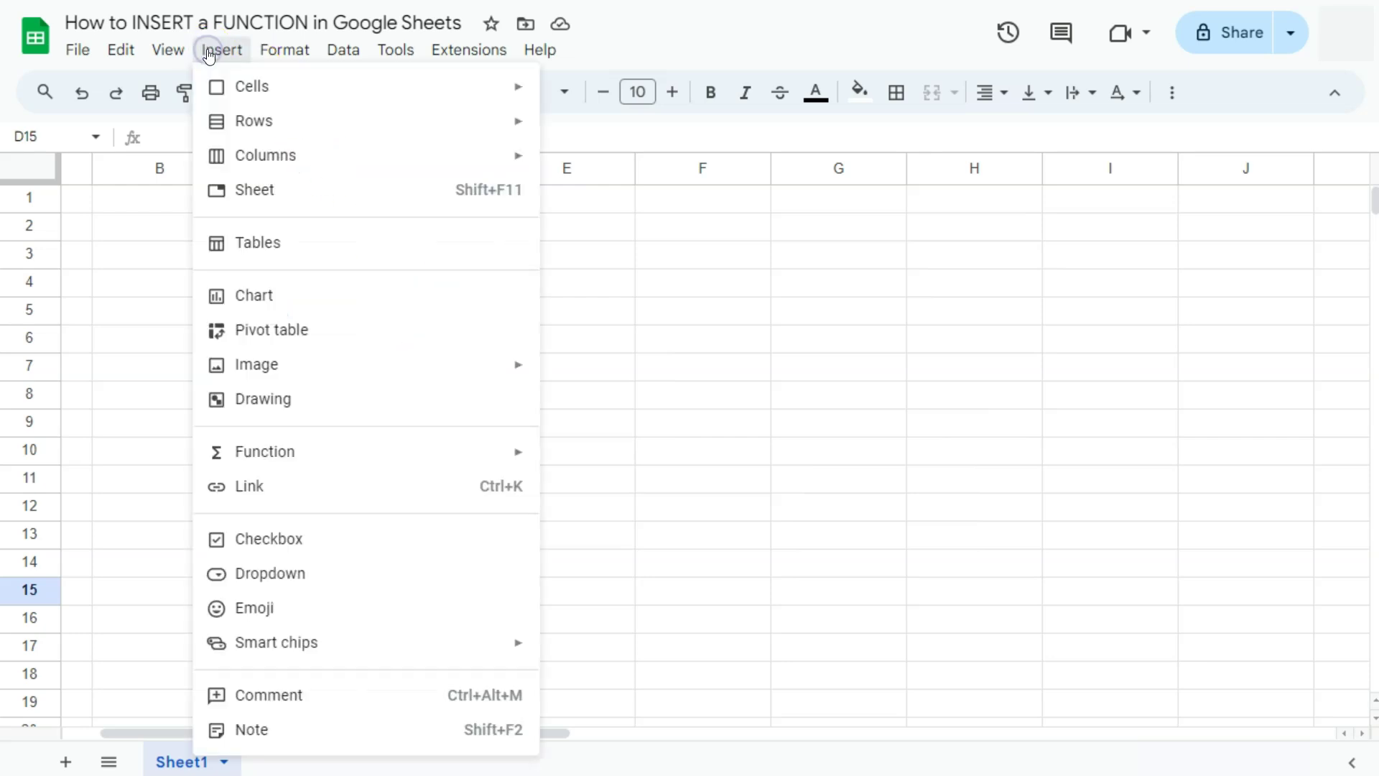
{"action": "mouse_move", "coordinate": [268, 465]}
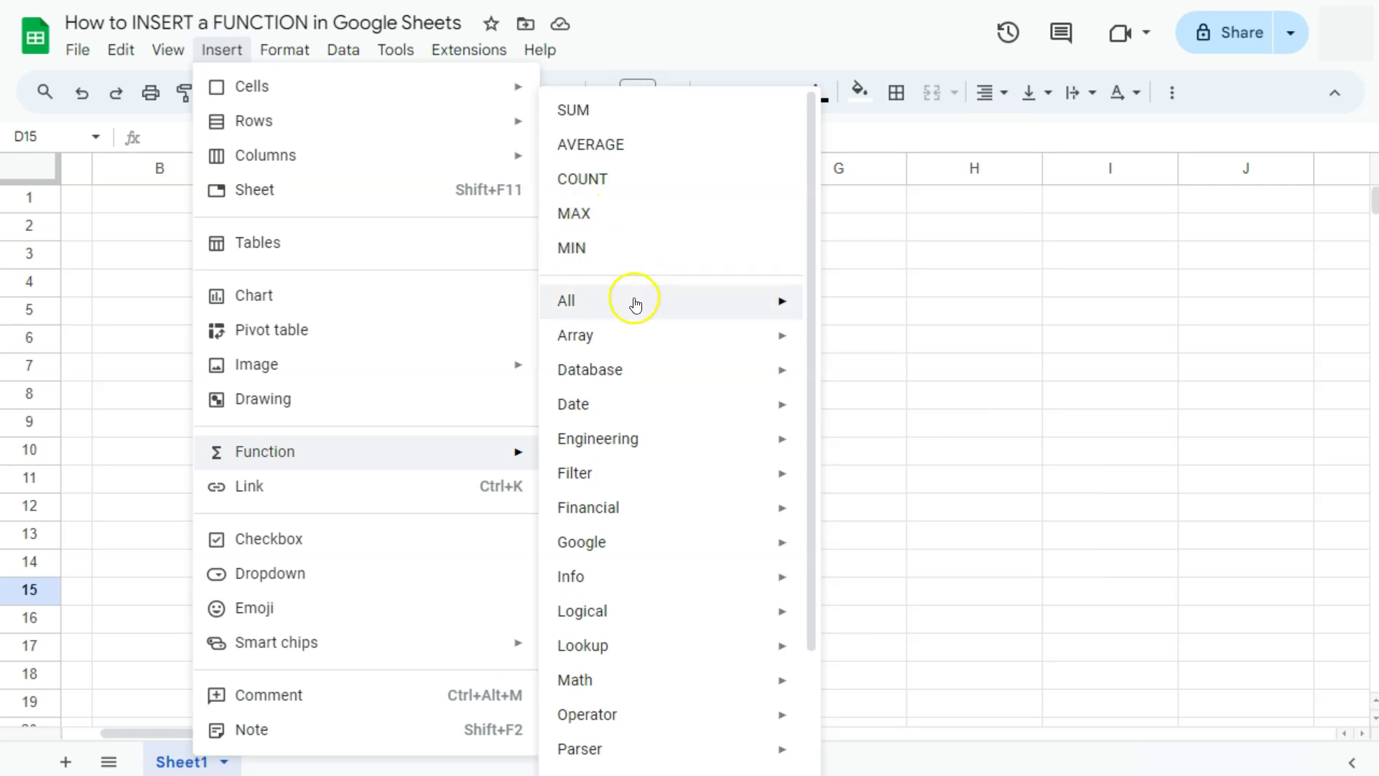
{"action": "mouse_move", "coordinate": [635, 302]}
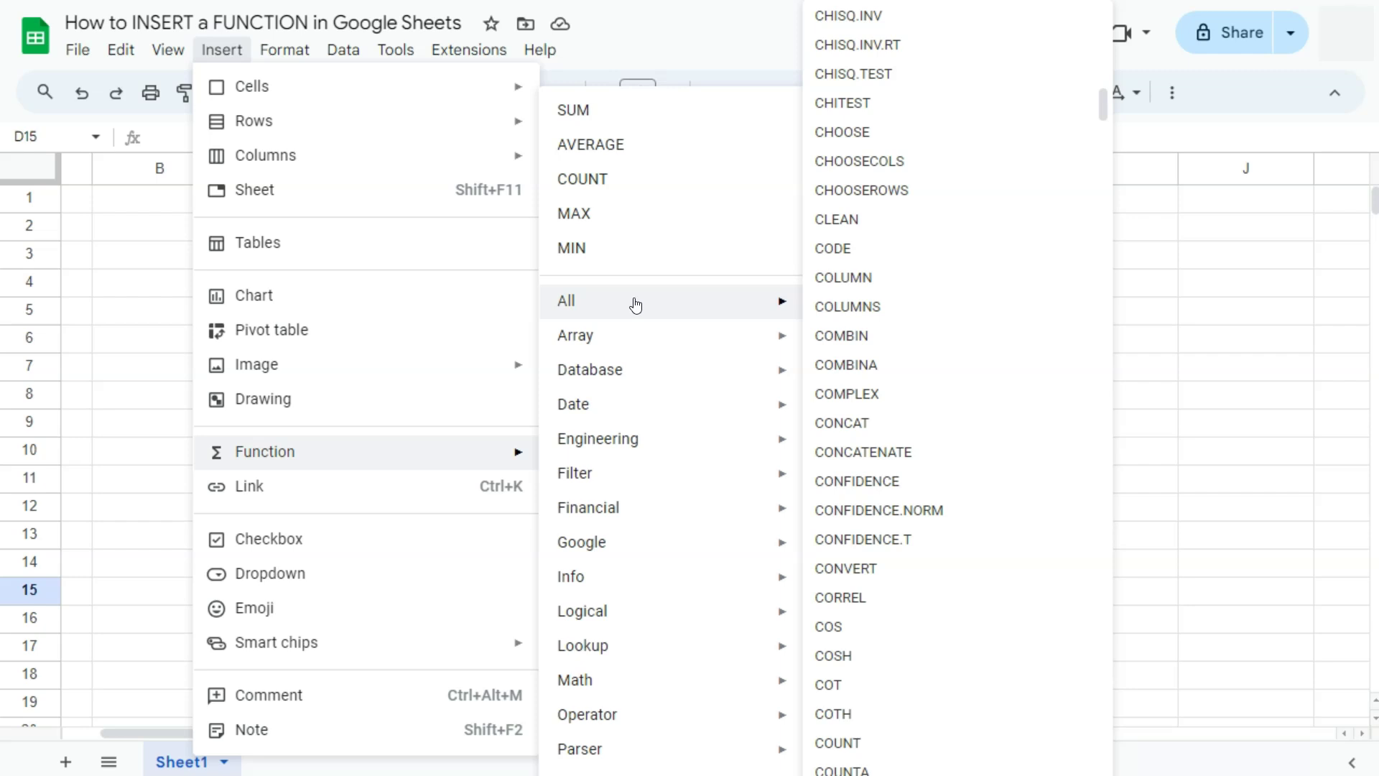
{"action": "left_click_drag", "start_coordinate": [1104, 118], "coordinate": [1071, 28]}
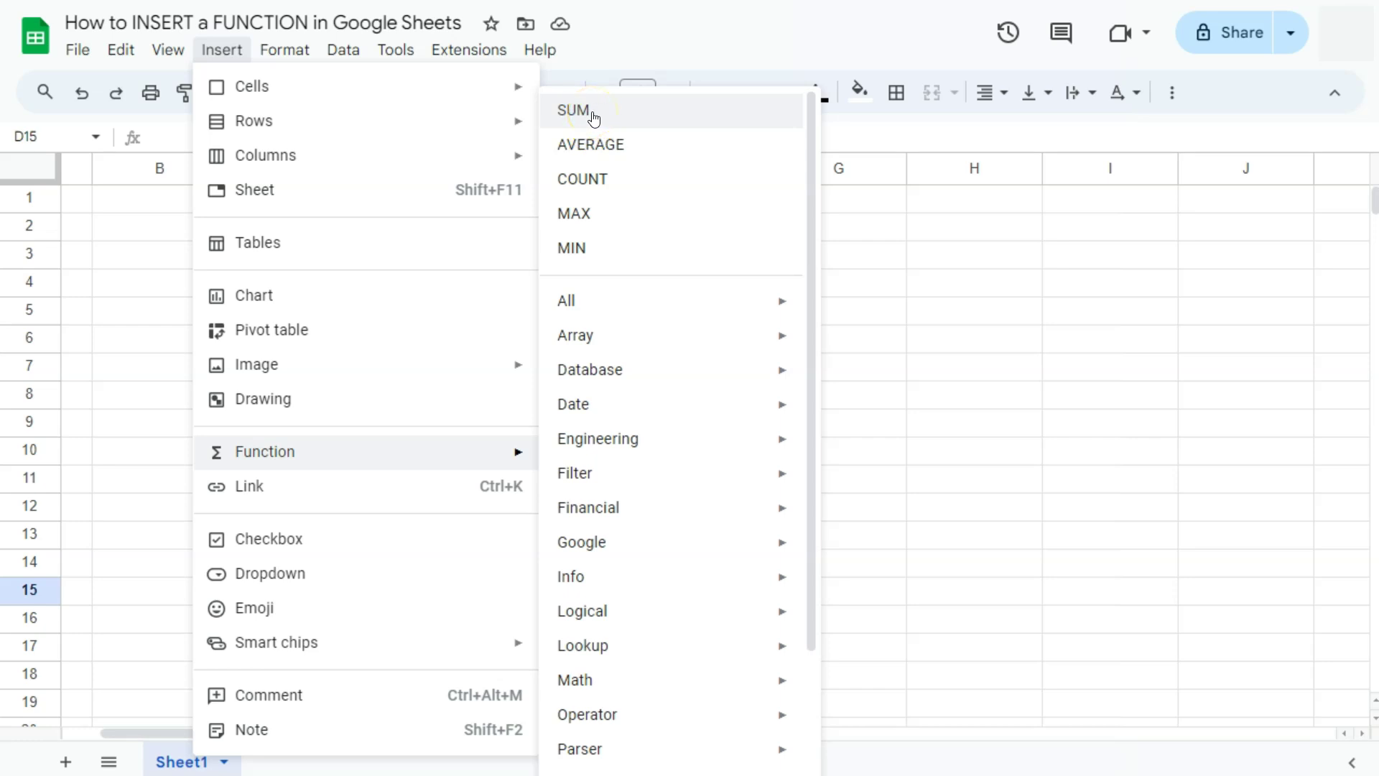
{"action": "mouse_move", "coordinate": [627, 305]}
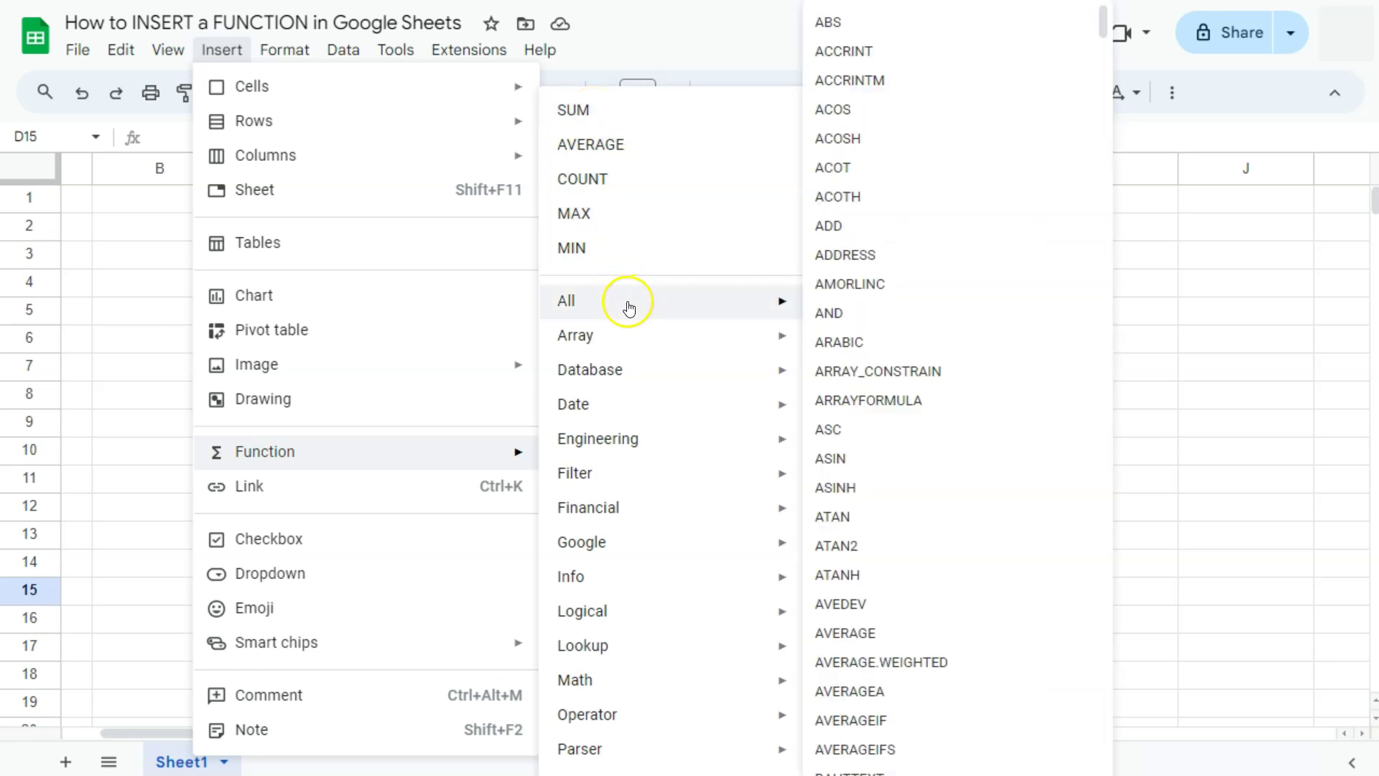
{"action": "scroll", "coordinate": [926, 376], "scroll_direction": "down", "scroll_amount": 20}
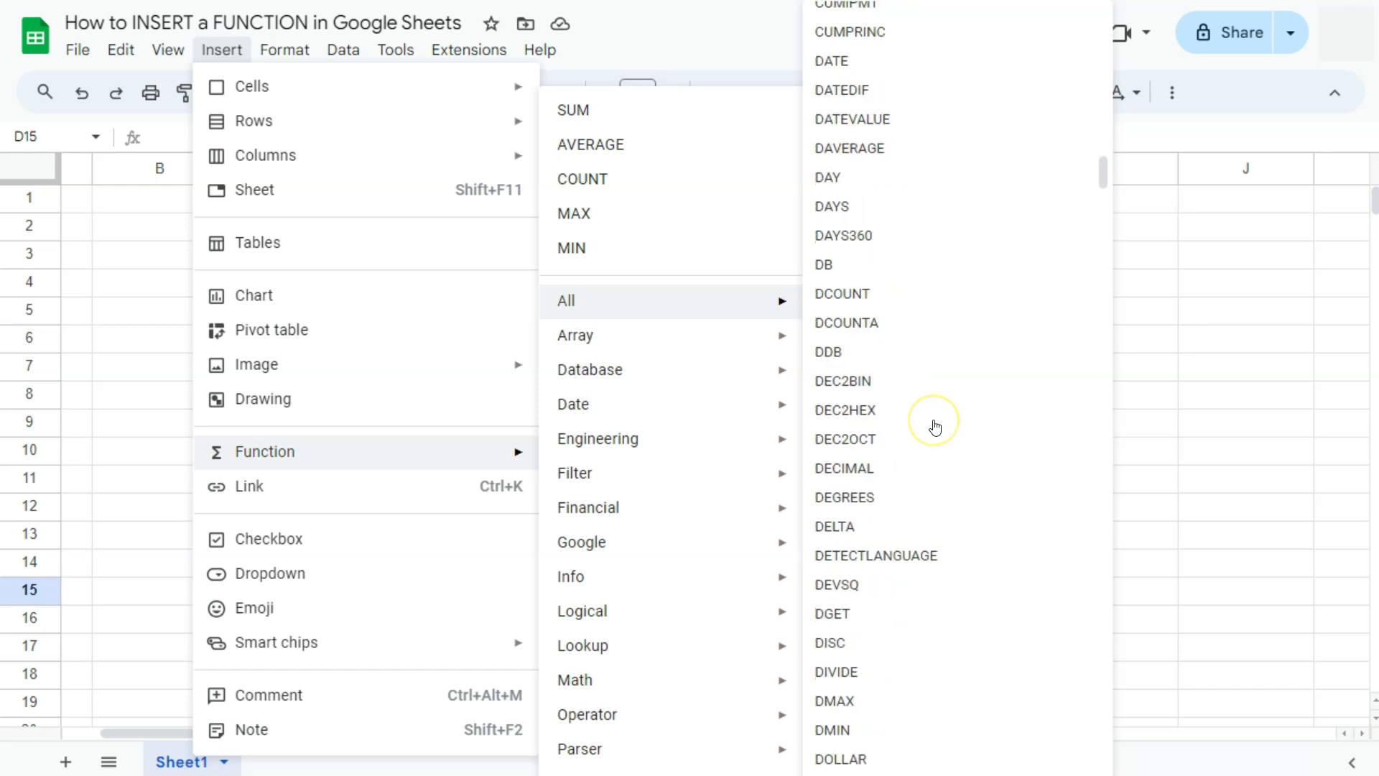
{"action": "scroll", "coordinate": [935, 425], "scroll_direction": "down", "scroll_amount": 20}
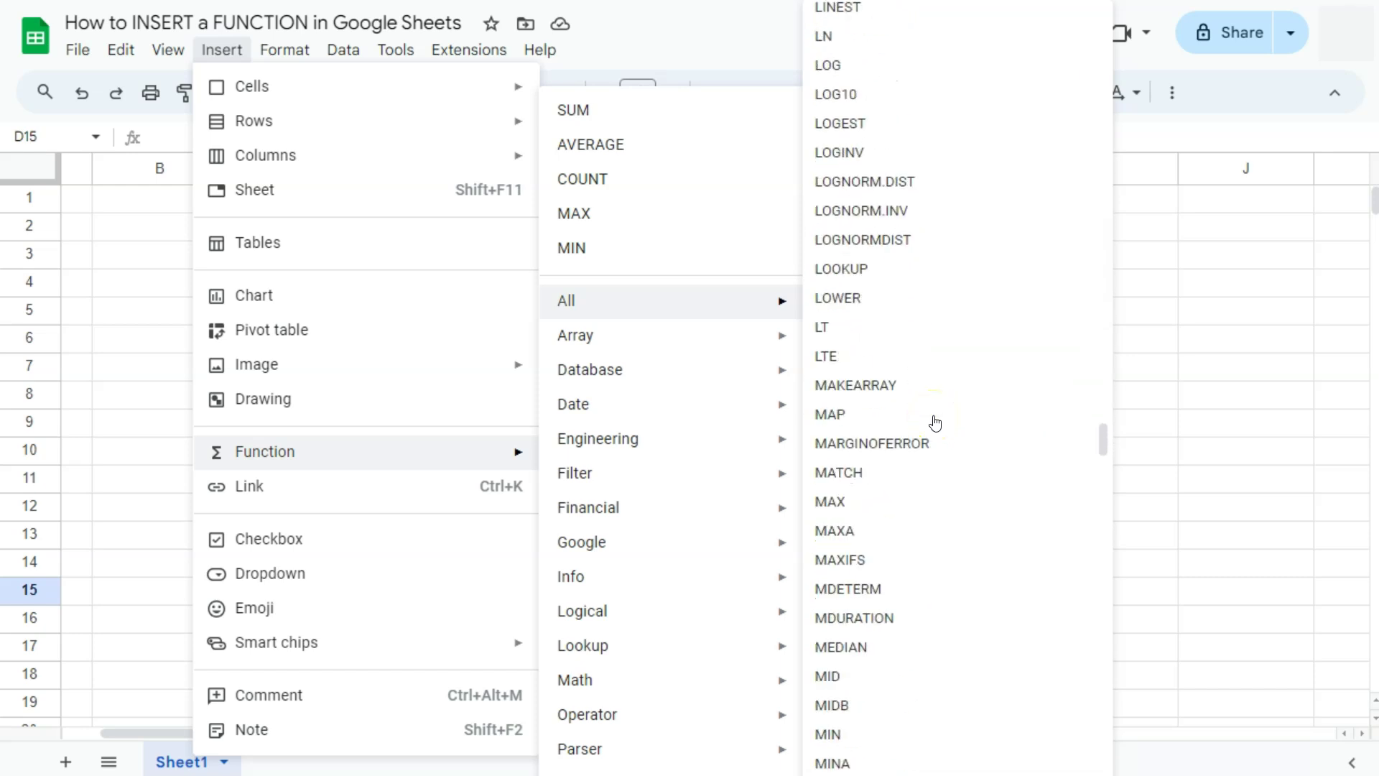
{"action": "scroll", "coordinate": [934, 425], "scroll_direction": "down", "scroll_amount": 10}
{"action": "left_click_drag", "start_coordinate": [1099, 526], "coordinate": [1094, 672]}
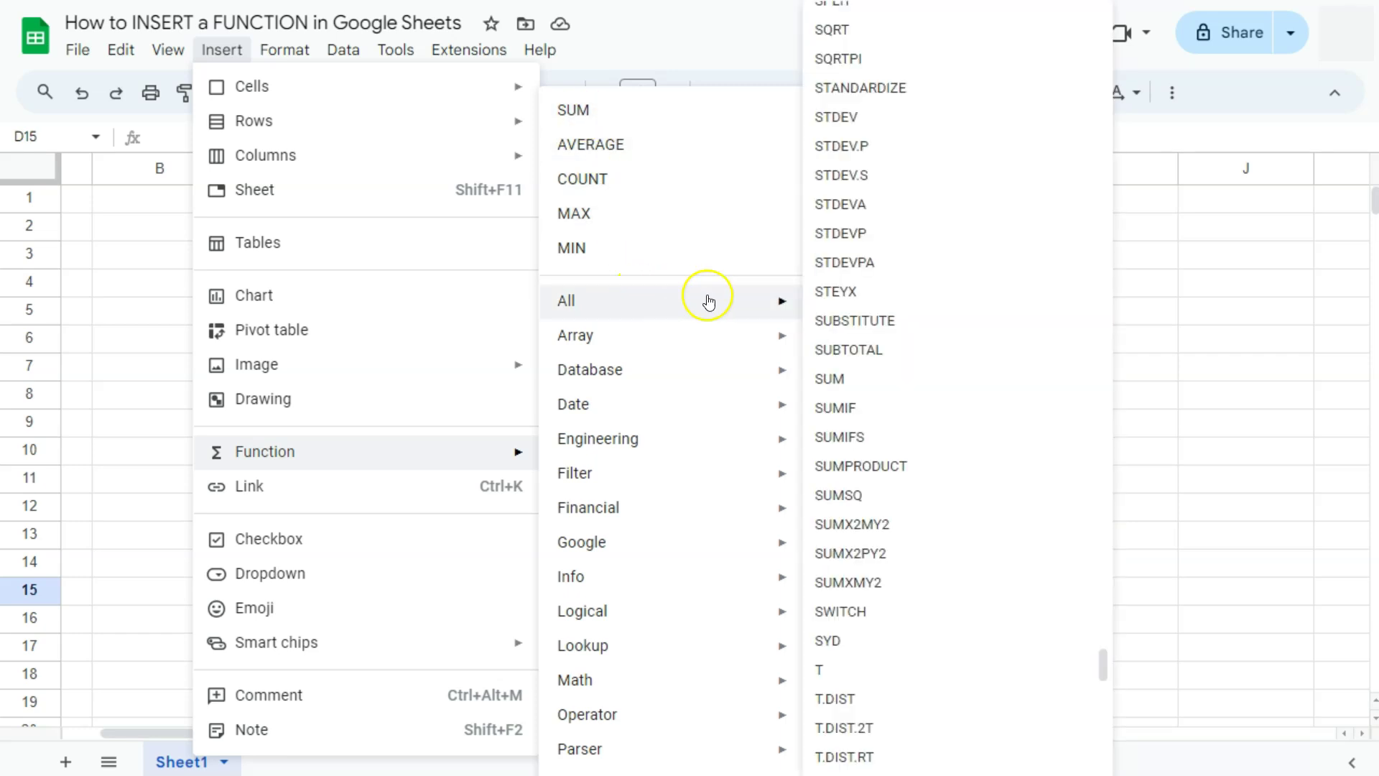
{"action": "left_click", "coordinate": [858, 388]}
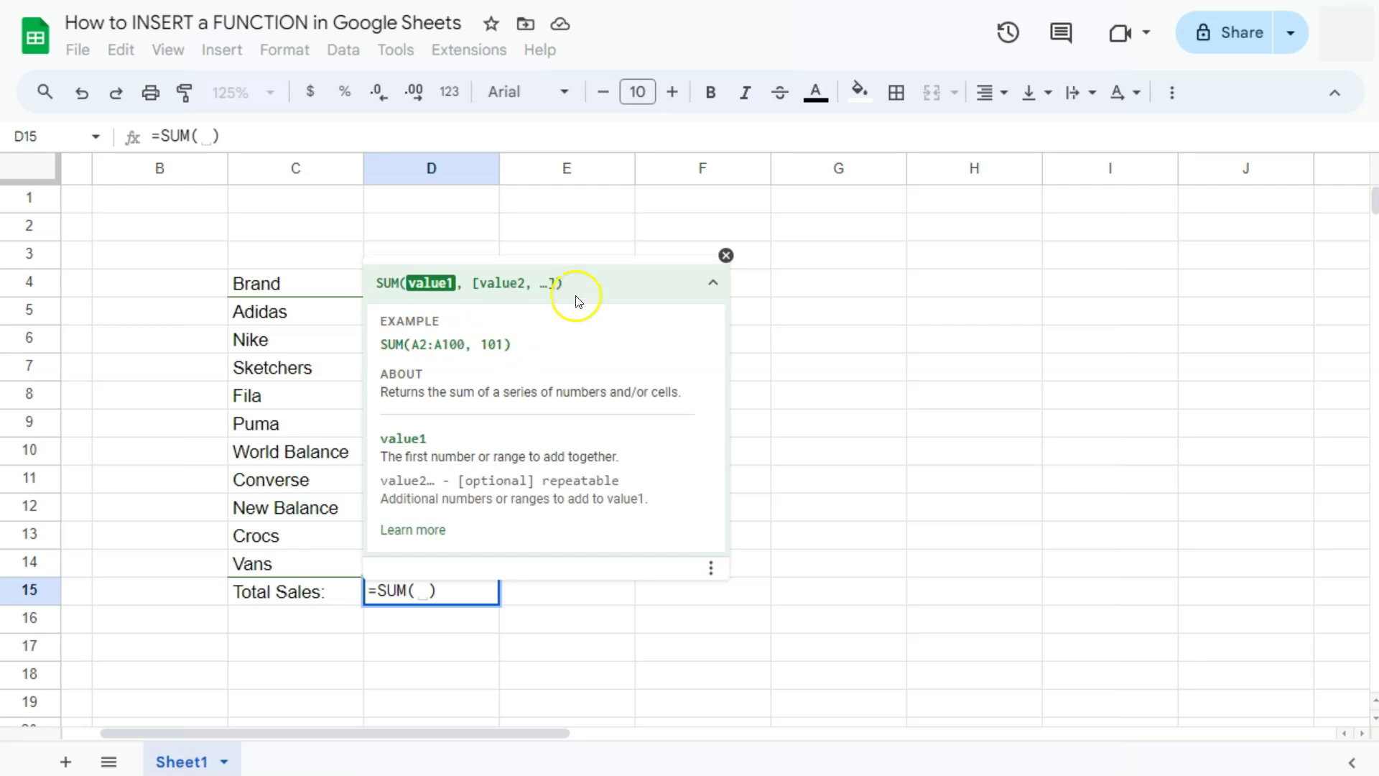
Step: Complete the SUM formula in D15 with the sales range D5:D14 as its argument and enter it
{"action": "left_click", "coordinate": [420, 592]}
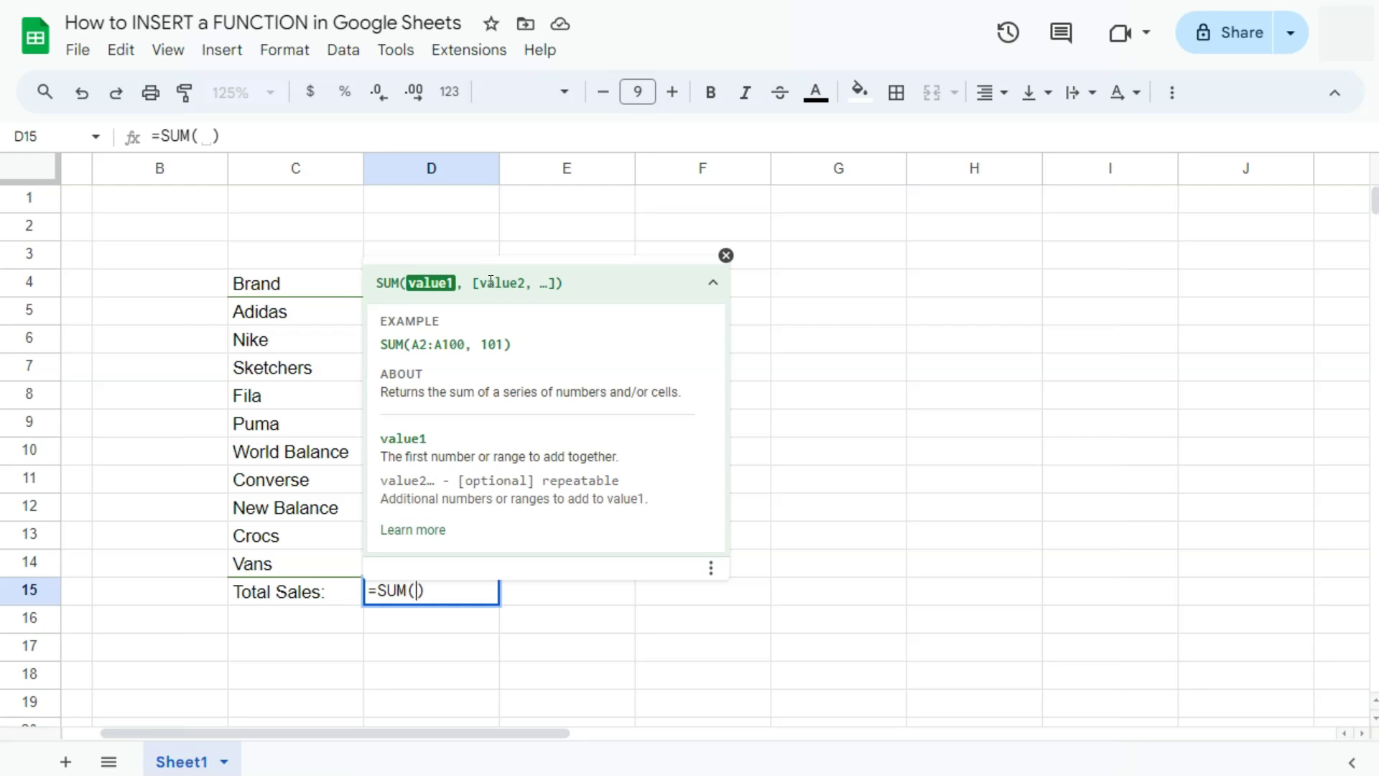
{"action": "left_click", "coordinate": [430, 591]}
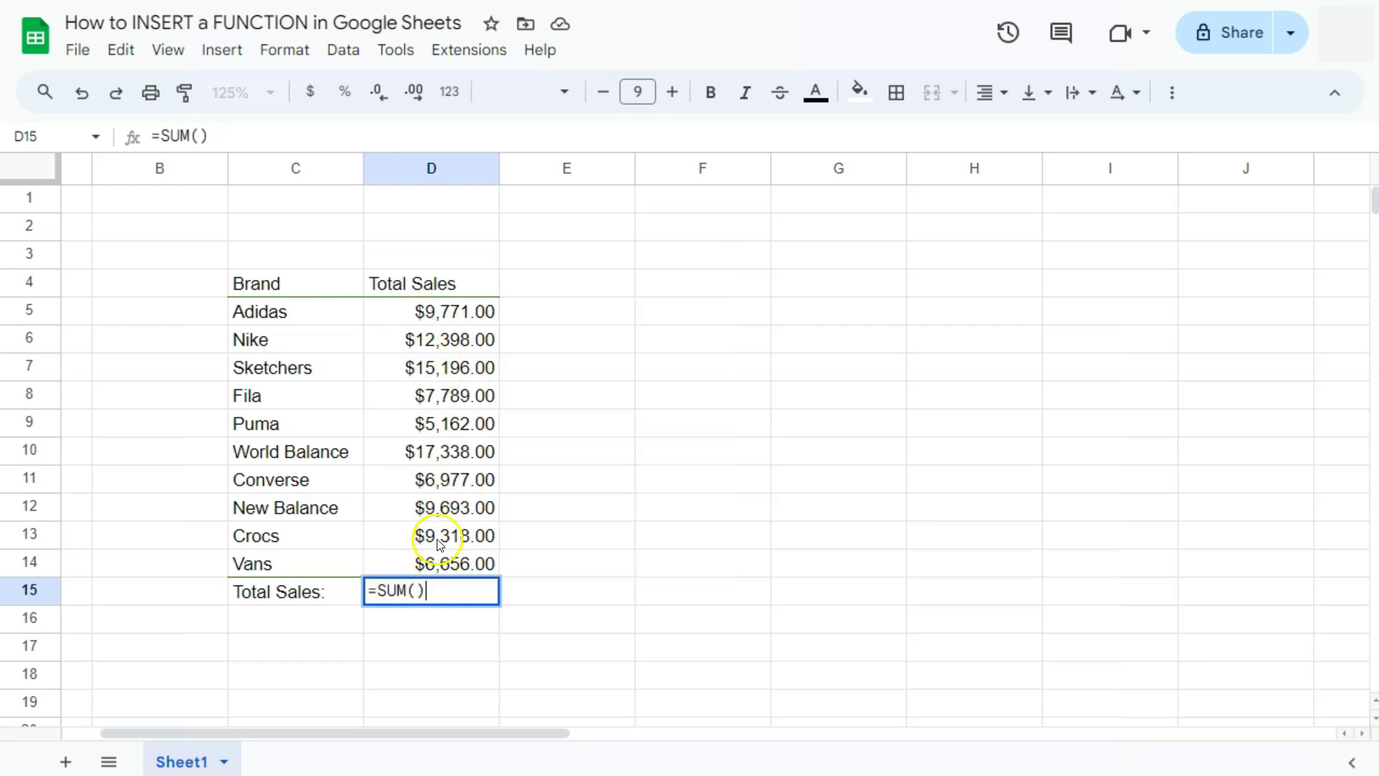
{"action": "left_click", "coordinate": [414, 590]}
{"action": "left_click_drag", "start_coordinate": [412, 345], "coordinate": [466, 345]}
{"action": "left_click", "coordinate": [726, 255]}
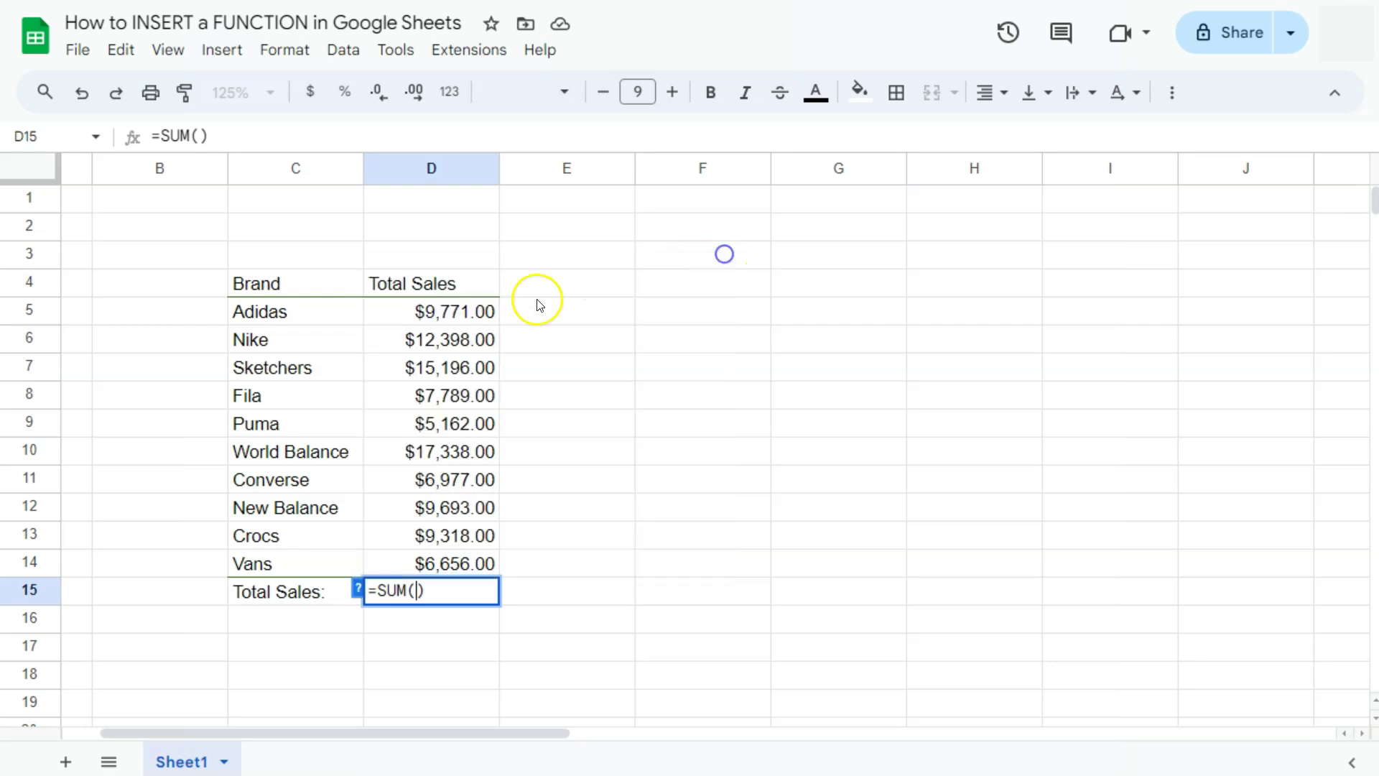
{"action": "left_click_drag", "start_coordinate": [440, 319], "coordinate": [434, 559]}
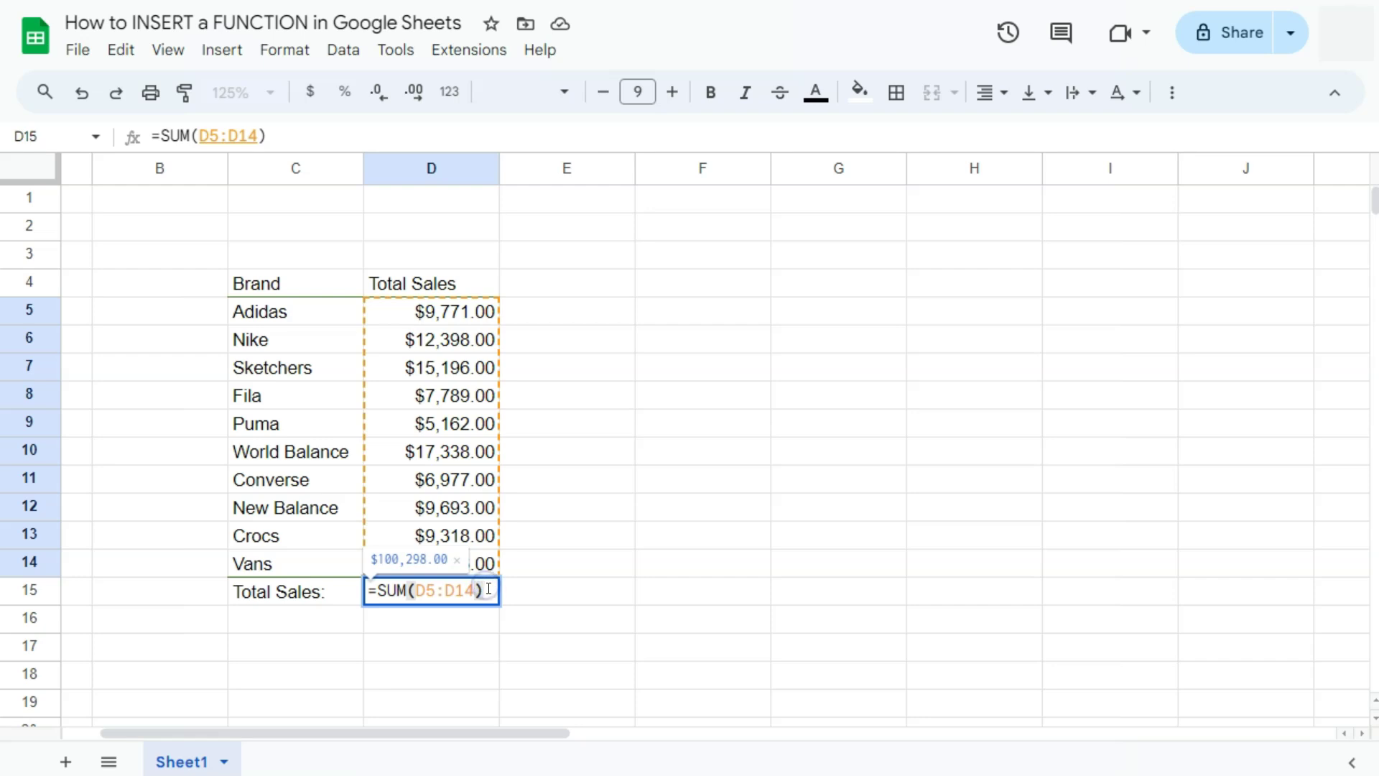
{"action": "key", "text": "Return"}
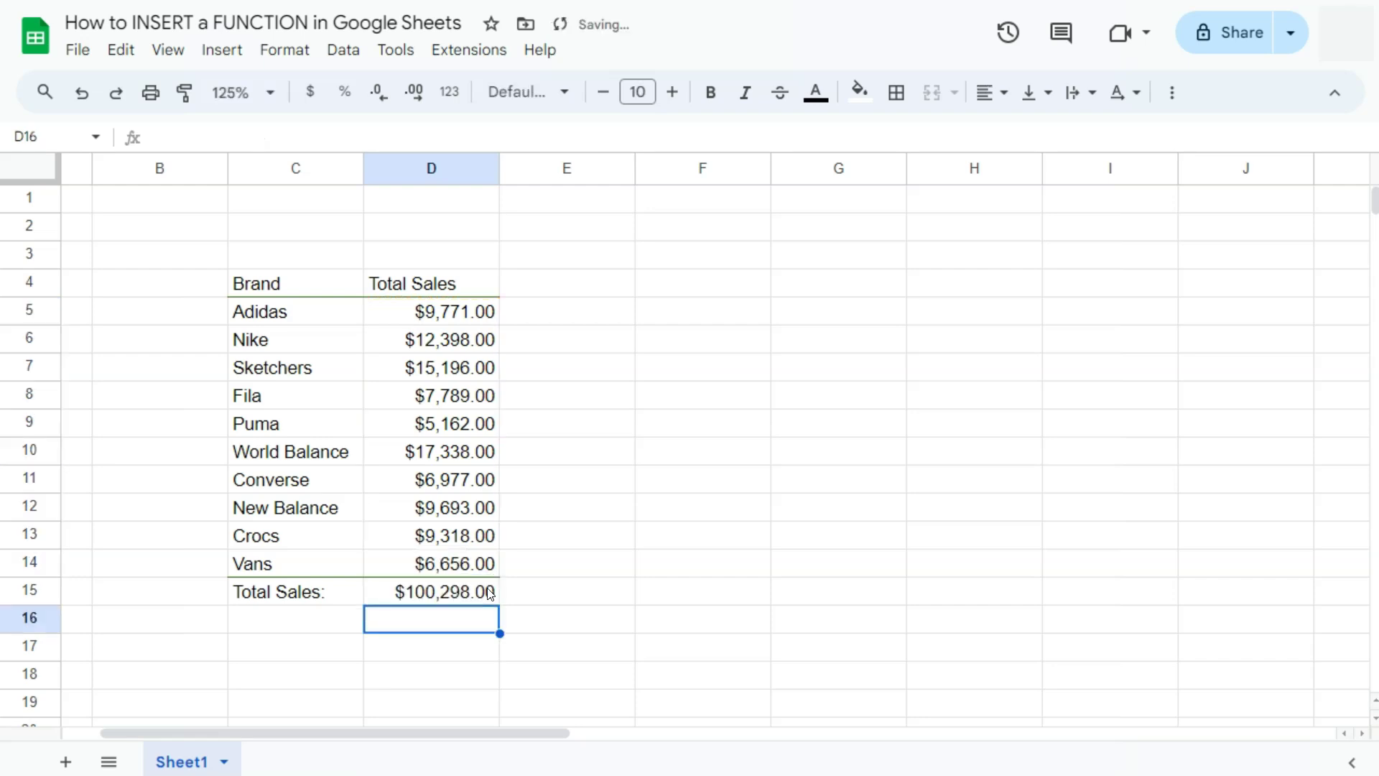
{"action": "left_click", "coordinate": [521, 602]}
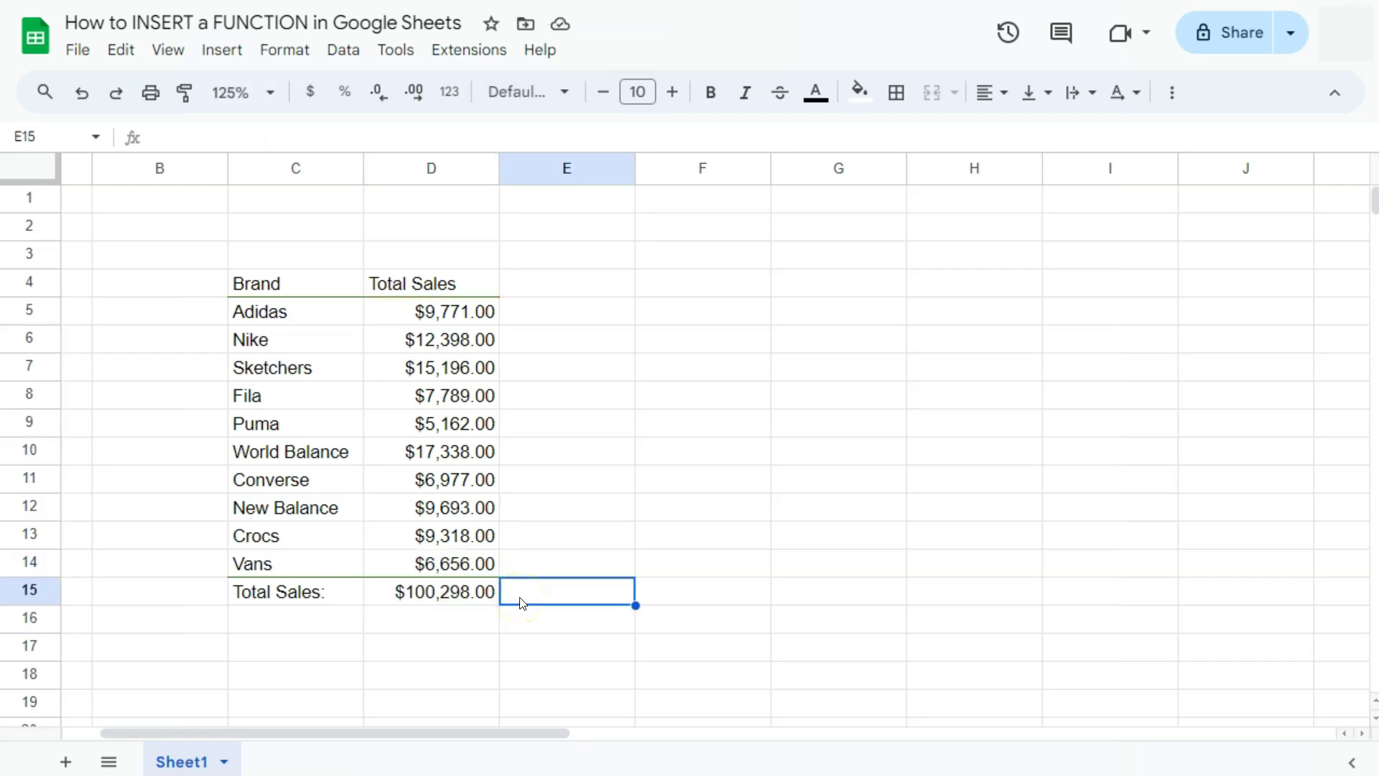
Step: Select the sales cells D5:D10, then just D5, D7, D9, D11 and D13, to view each selection's quick sum
{"action": "left_click_drag", "start_coordinate": [484, 310], "coordinate": [475, 450]}
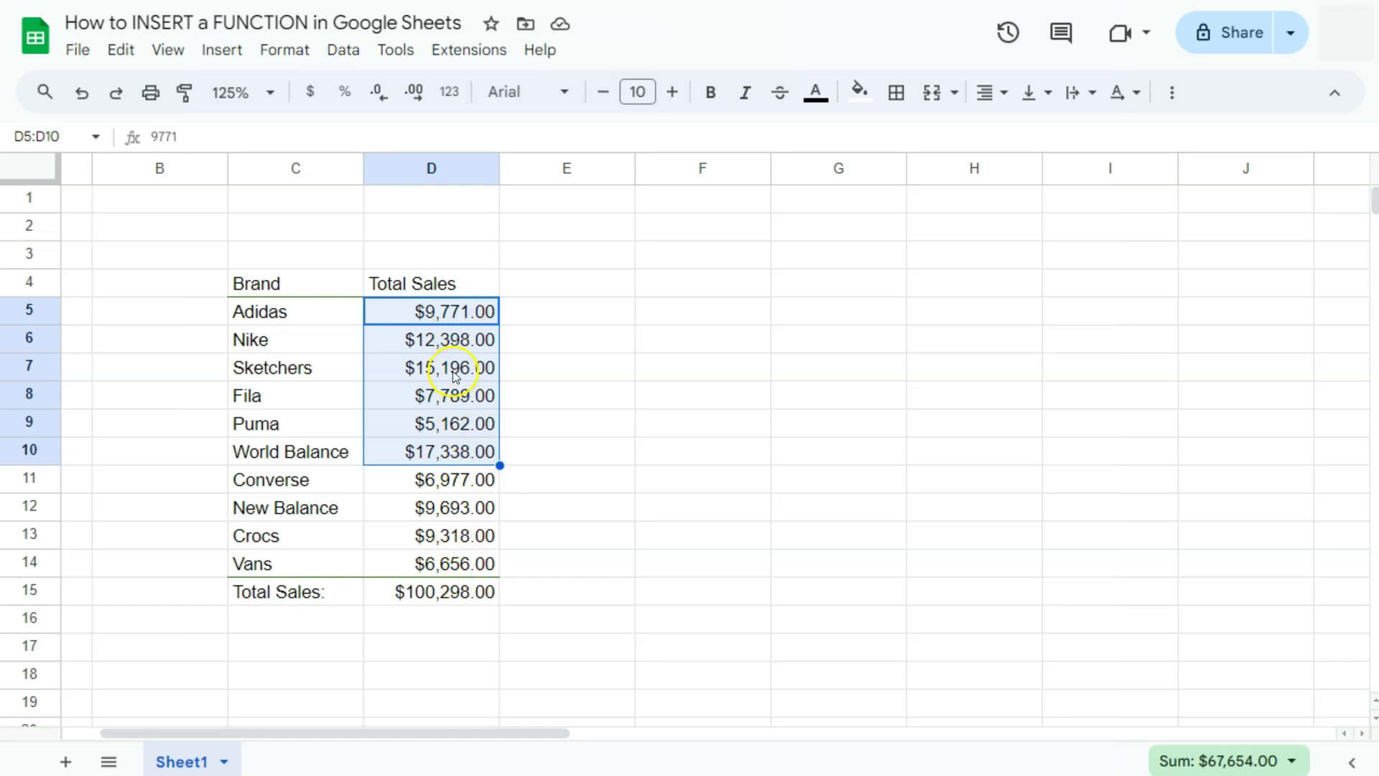
{"action": "left_click", "coordinate": [466, 313]}
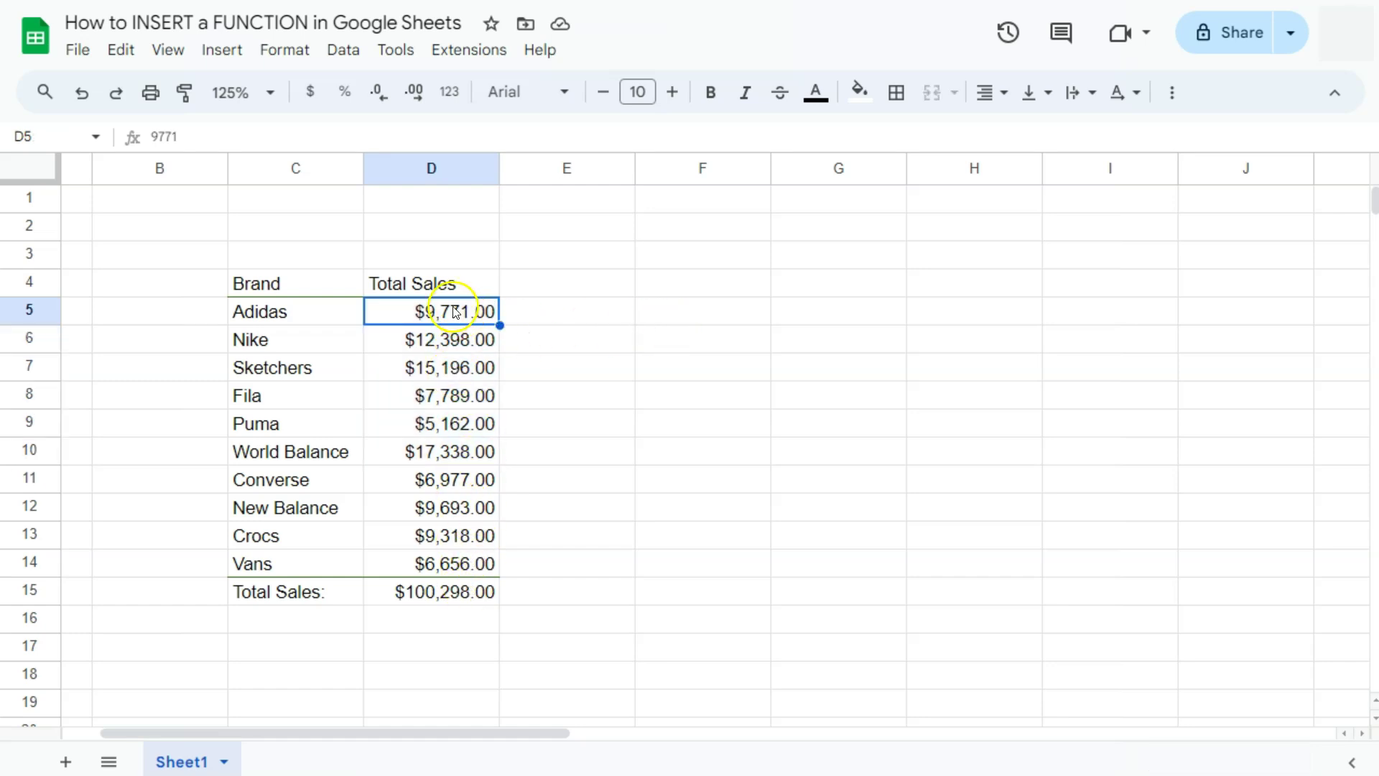
{"action": "left_click", "coordinate": [454, 367], "text": "ctrl"}
{"action": "left_click", "coordinate": [454, 424], "text": "ctrl"}
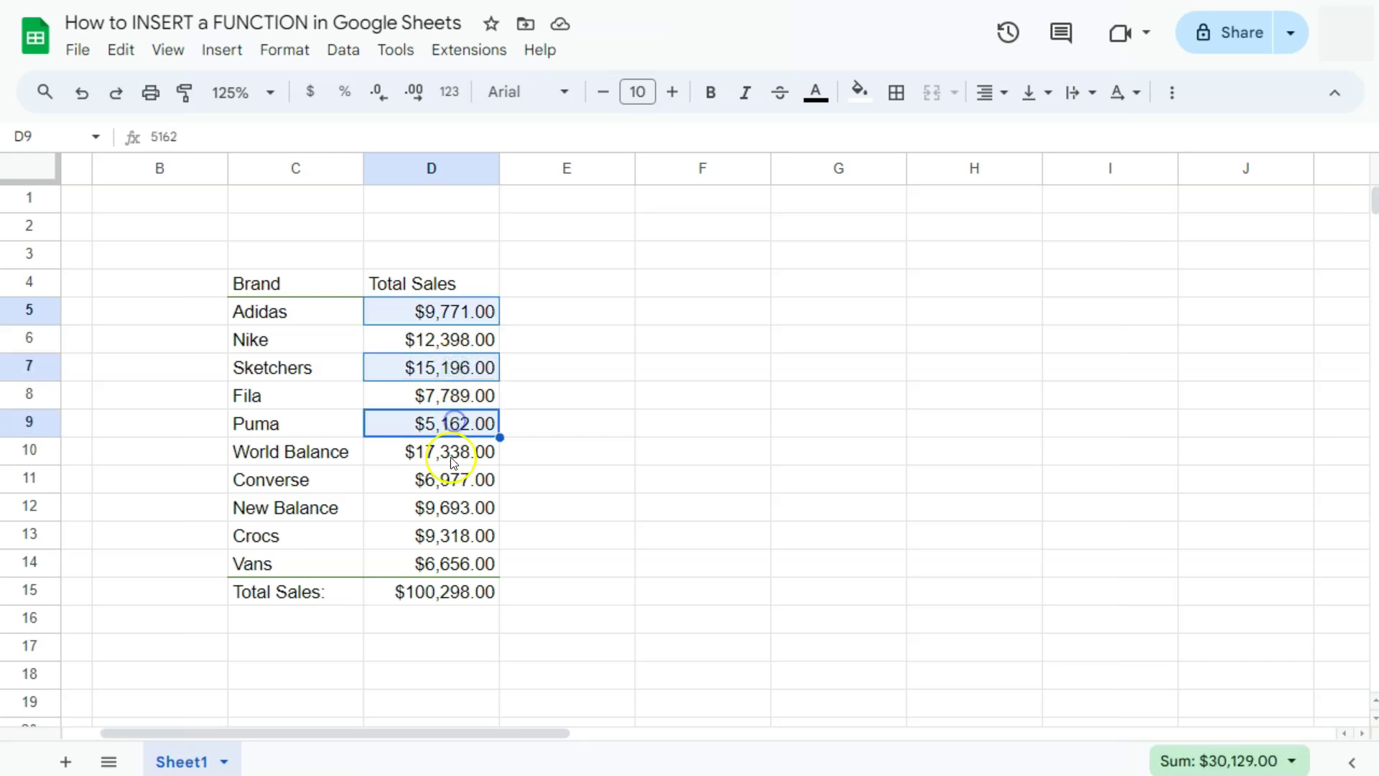
{"action": "left_click", "coordinate": [452, 479], "text": "ctrl"}
{"action": "left_click", "coordinate": [453, 537], "text": "ctrl"}
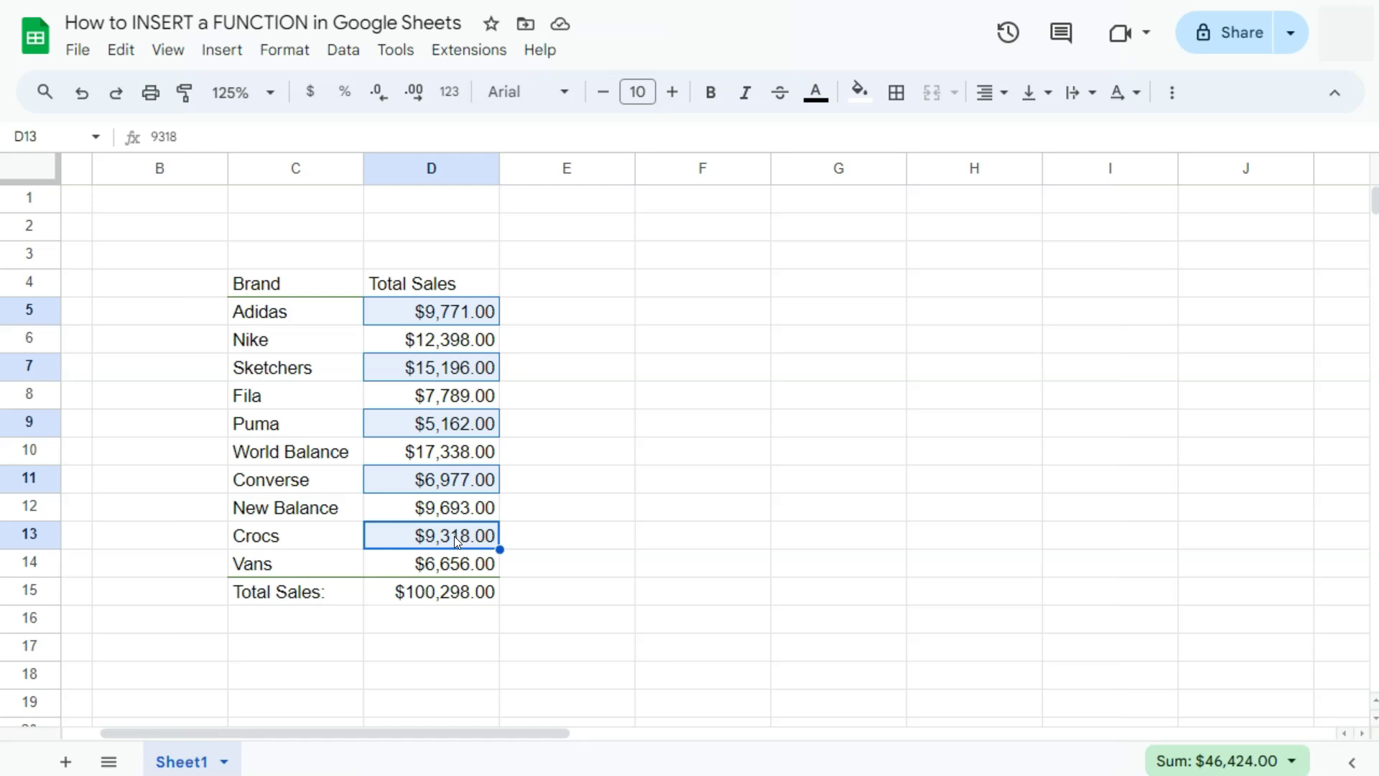
{"action": "left_click", "coordinate": [564, 591]}
Step: Enter the label "AVERAGE:" in cell C16, below the Total Sales label
{"action": "left_click", "coordinate": [310, 618]}
{"action": "type", "text": "AV"}
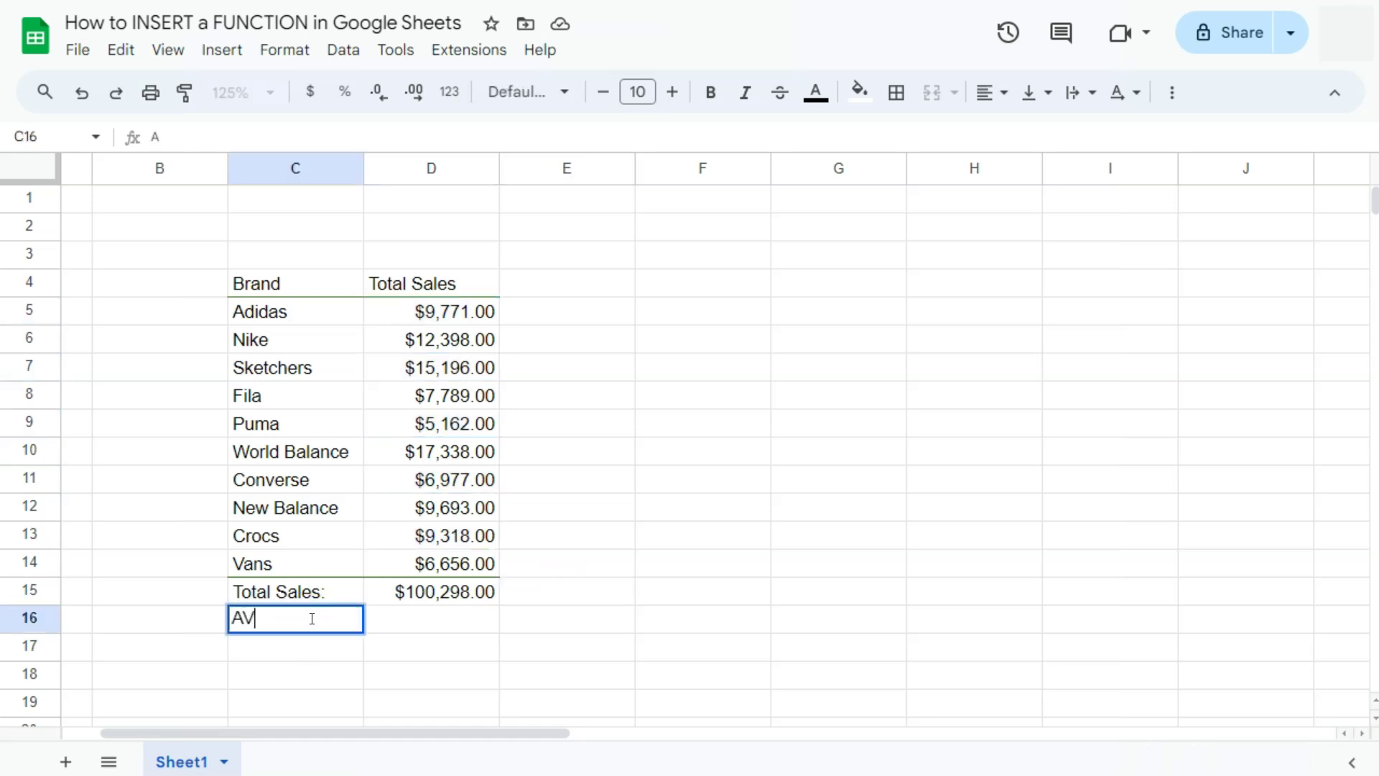
{"action": "type", "text": "ERAGE:"}
{"action": "key", "text": "Tab"}
{"action": "left_click", "coordinate": [446, 311]}
{"action": "left_click", "coordinate": [443, 369]}
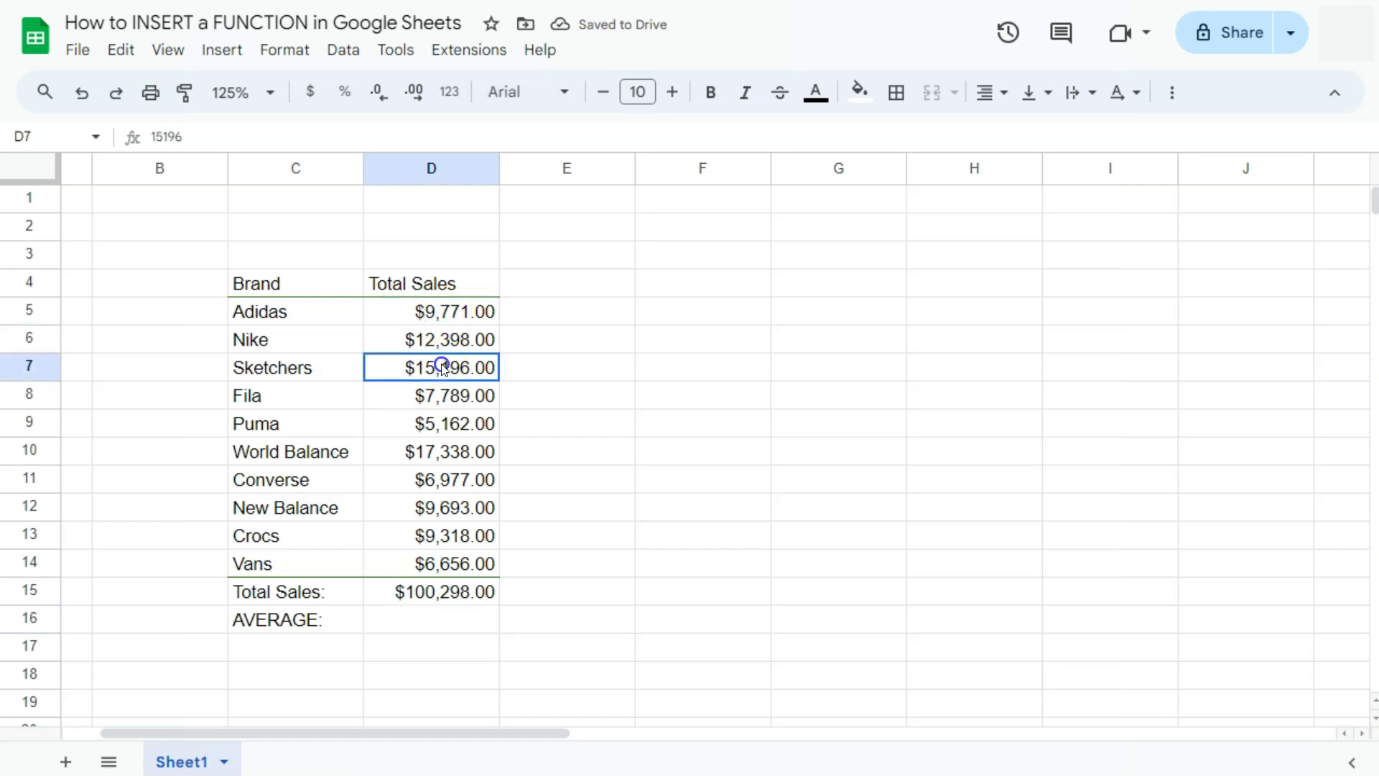
{"action": "left_click", "coordinate": [446, 423]}
{"action": "left_click", "coordinate": [447, 480]}
{"action": "left_click", "coordinate": [448, 533]}
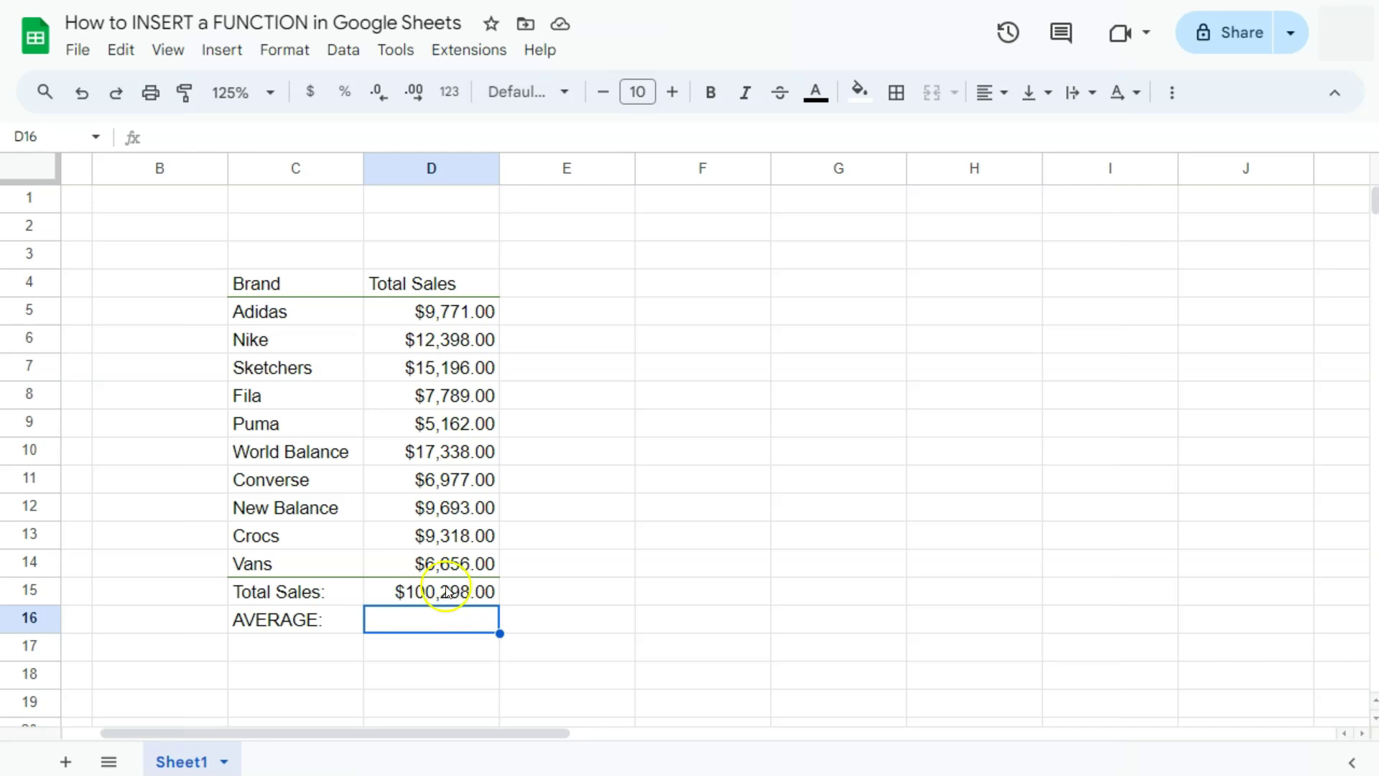
Step: Insert the AVERAGE function into cell D16, choosing it from the full list of functions
{"action": "left_click", "coordinate": [225, 51]}
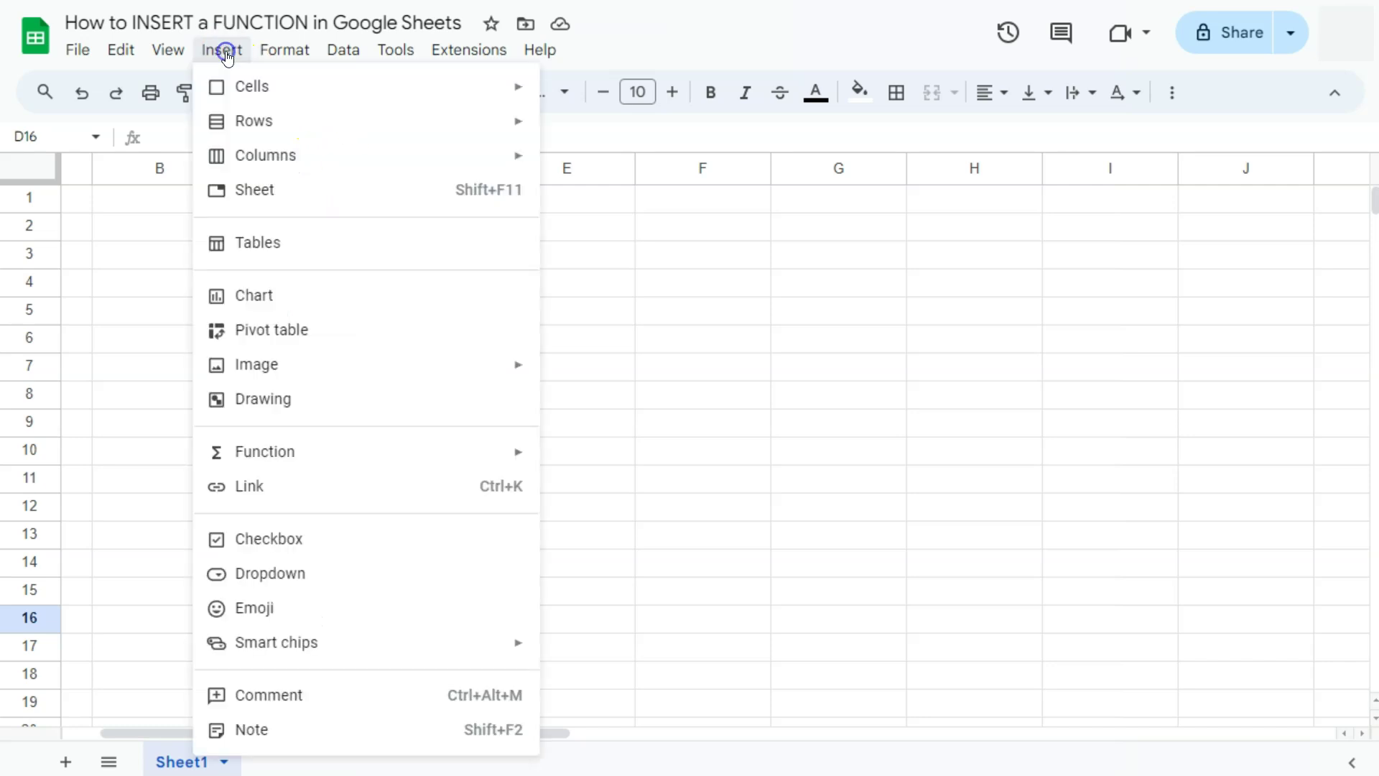
{"action": "mouse_move", "coordinate": [271, 454]}
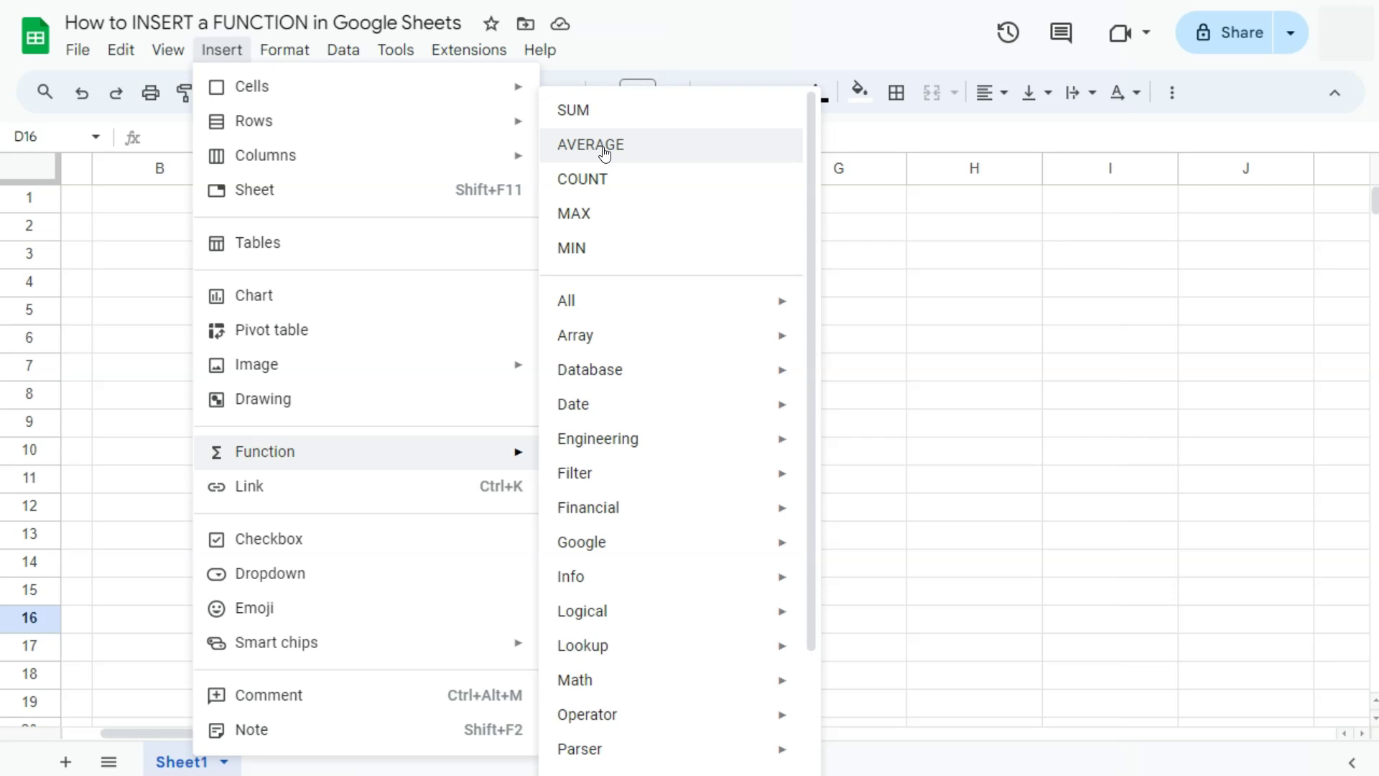
{"action": "mouse_move", "coordinate": [655, 299]}
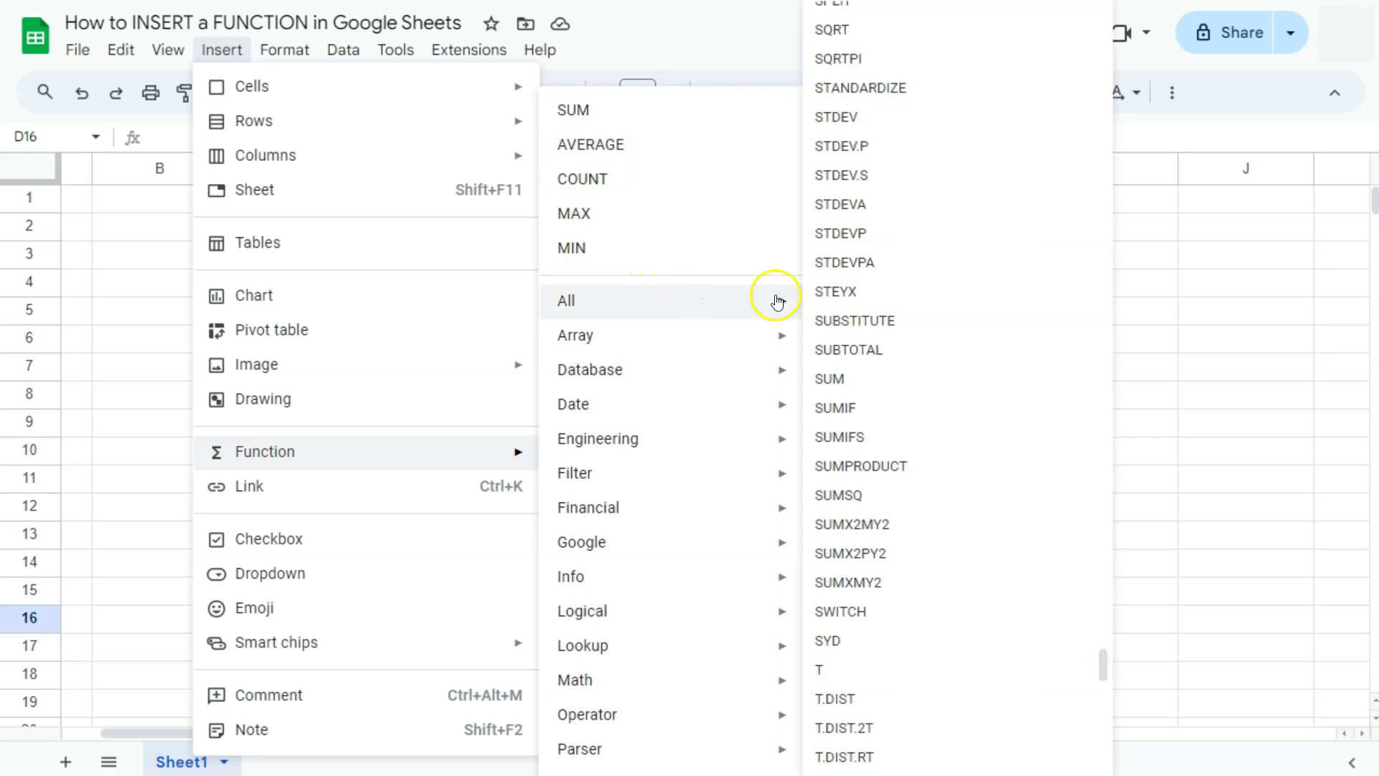
{"action": "left_click_drag", "start_coordinate": [1103, 664], "coordinate": [1115, 24]}
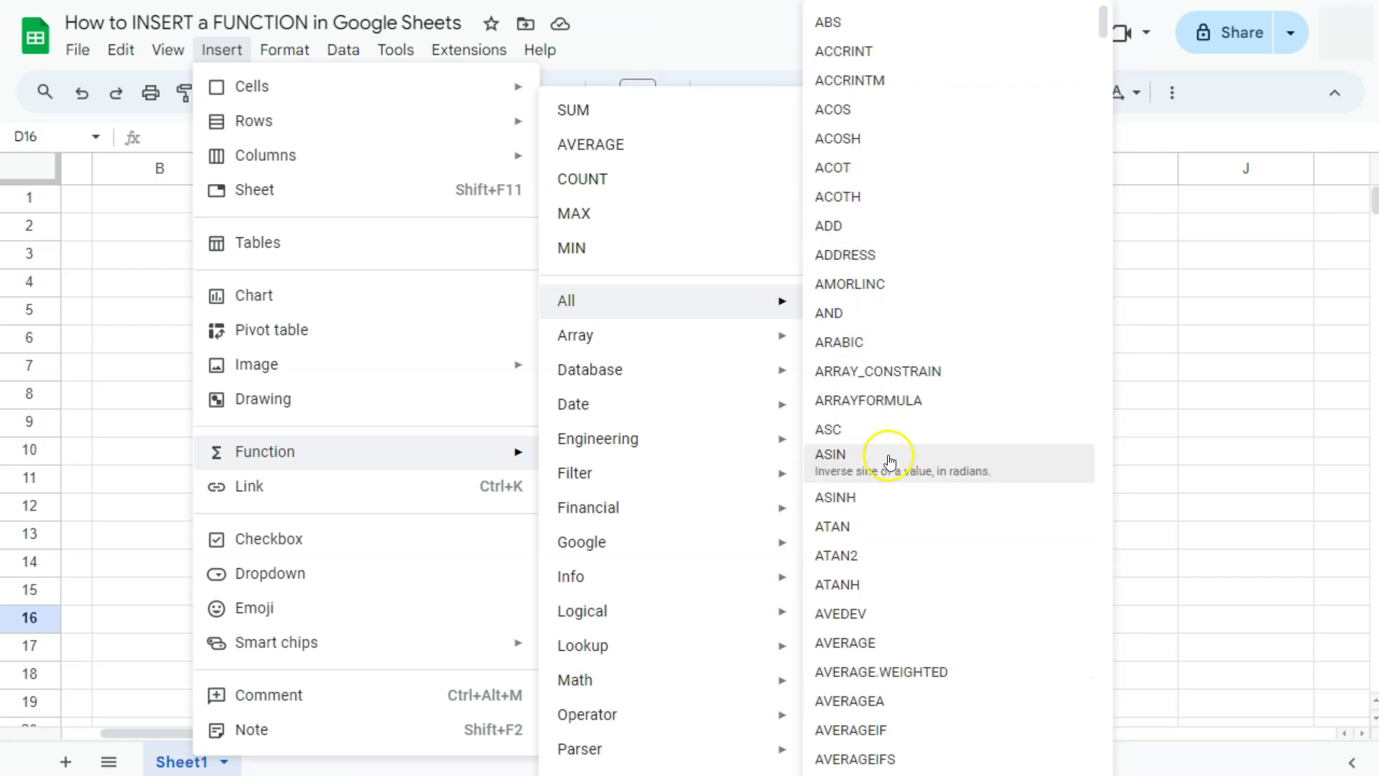
{"action": "scroll", "coordinate": [898, 430], "scroll_direction": "down", "scroll_amount": 2}
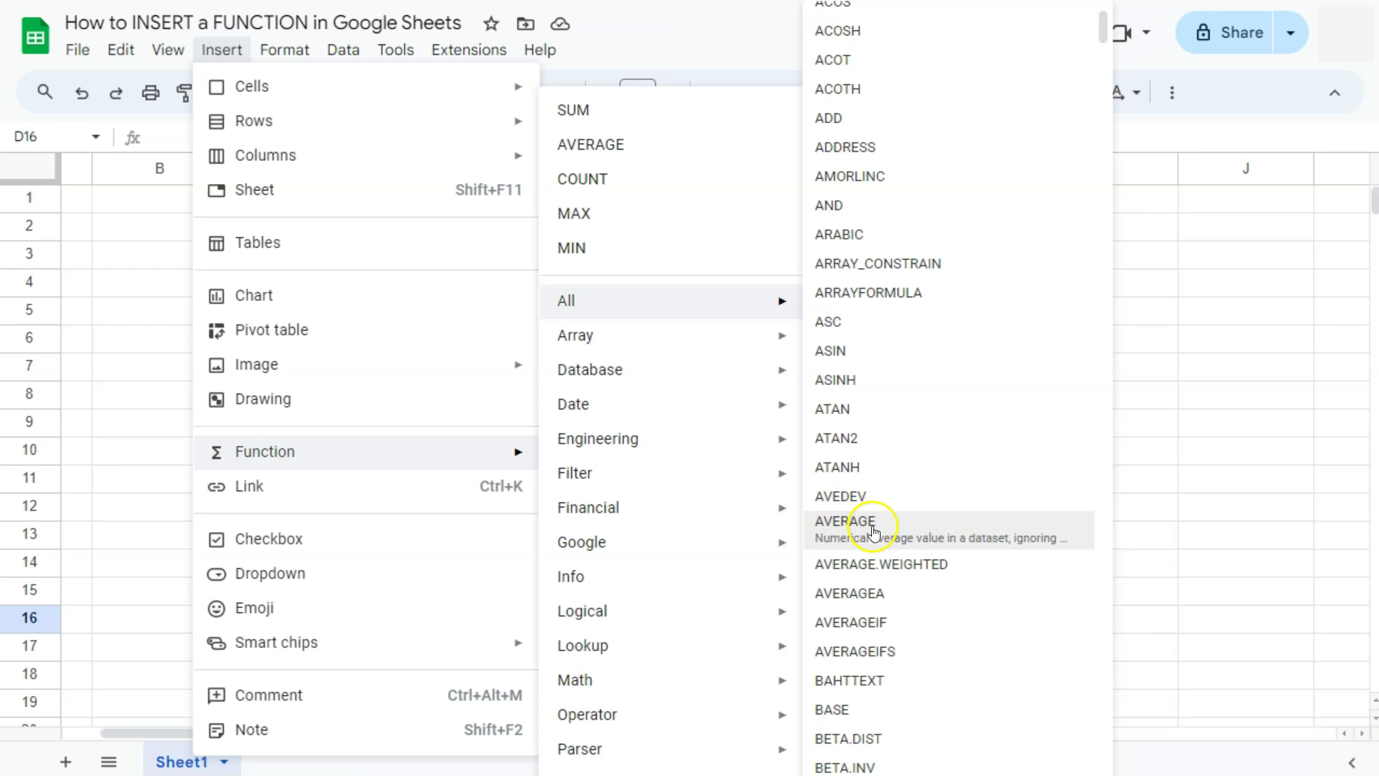
{"action": "left_click", "coordinate": [1082, 531]}
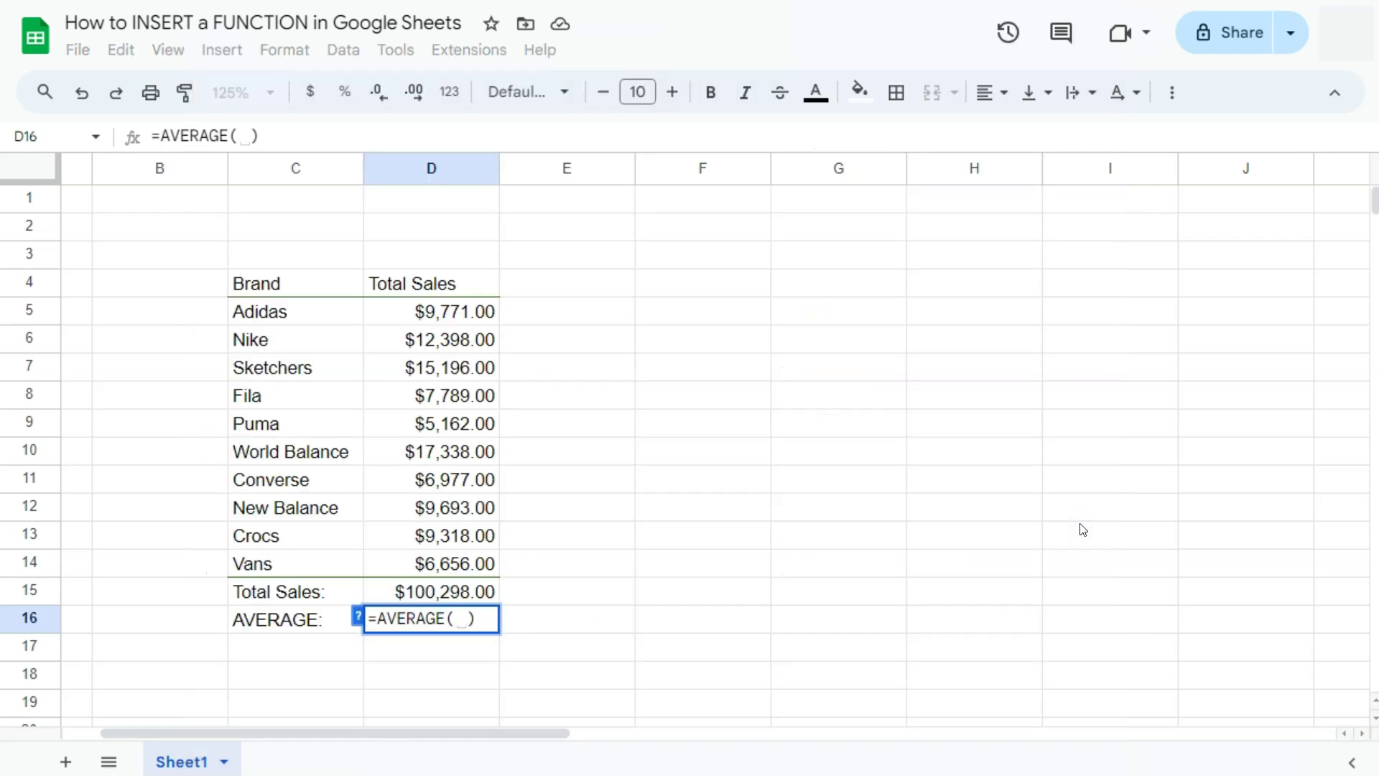
Step: Show the formula help for AVERAGE, read its description of what the function returns, and close the help
{"action": "left_click", "coordinate": [357, 618]}
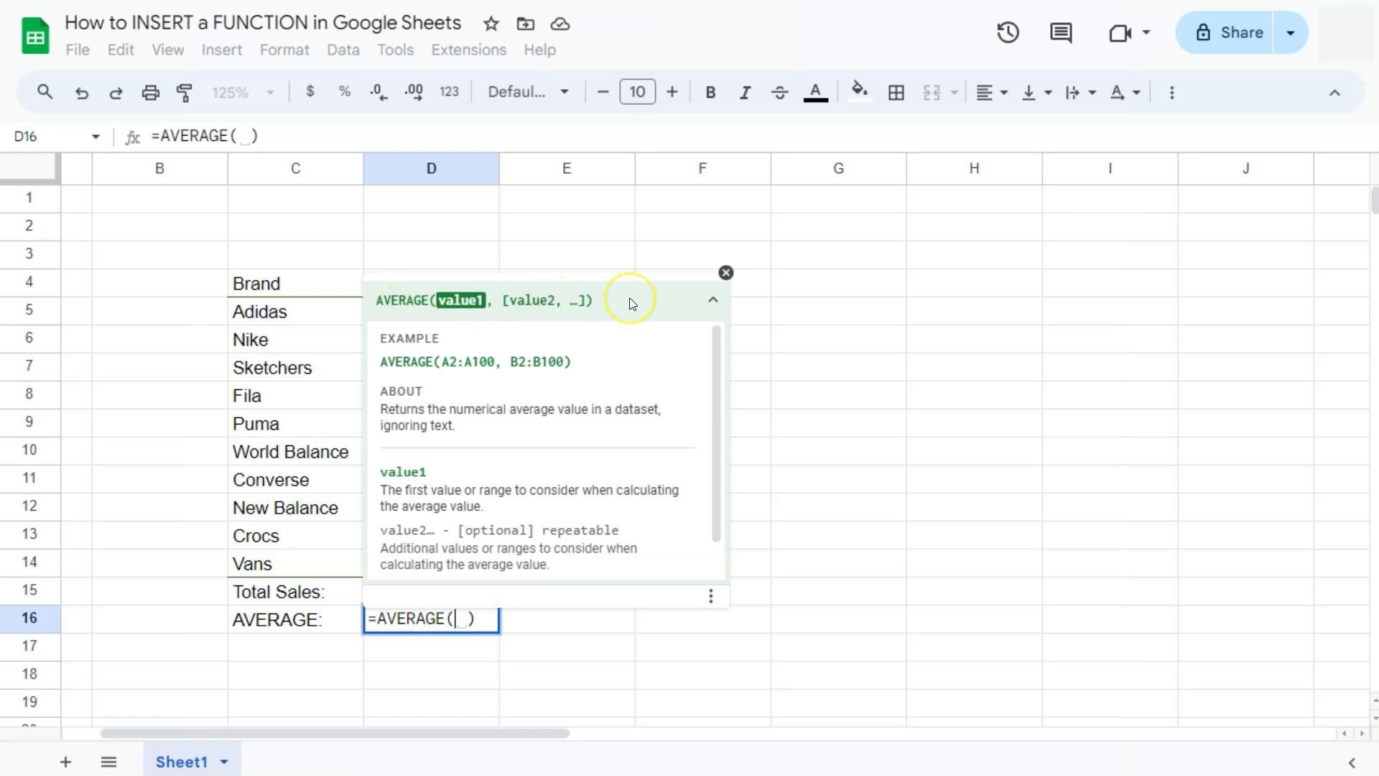
{"action": "left_click_drag", "start_coordinate": [465, 430], "coordinate": [381, 410]}
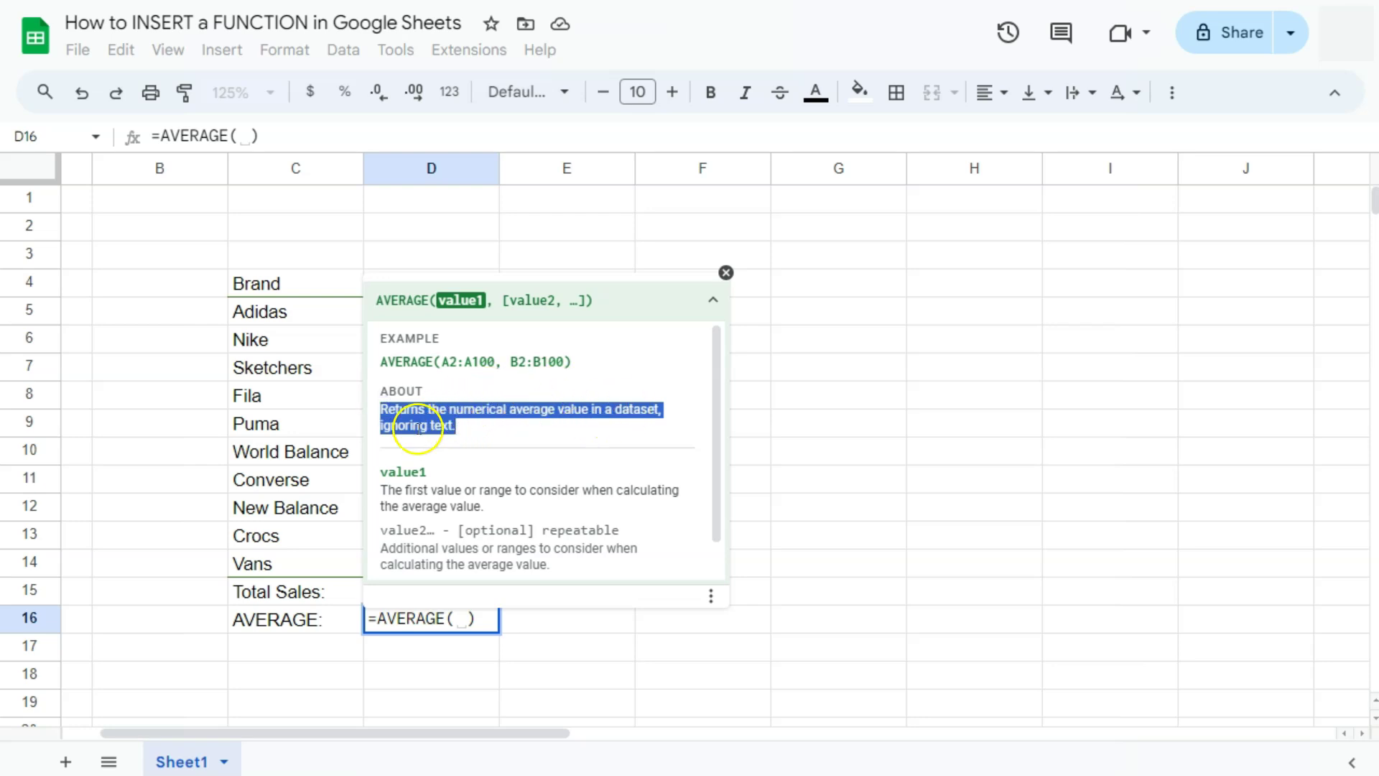
{"action": "left_click", "coordinate": [468, 433]}
{"action": "left_click", "coordinate": [726, 273]}
Step: Complete the AVERAGE formula in D16 with the separate cells D6, D8, D10, D12 and D14 as arguments and enter it
{"action": "left_click", "coordinate": [463, 337]}
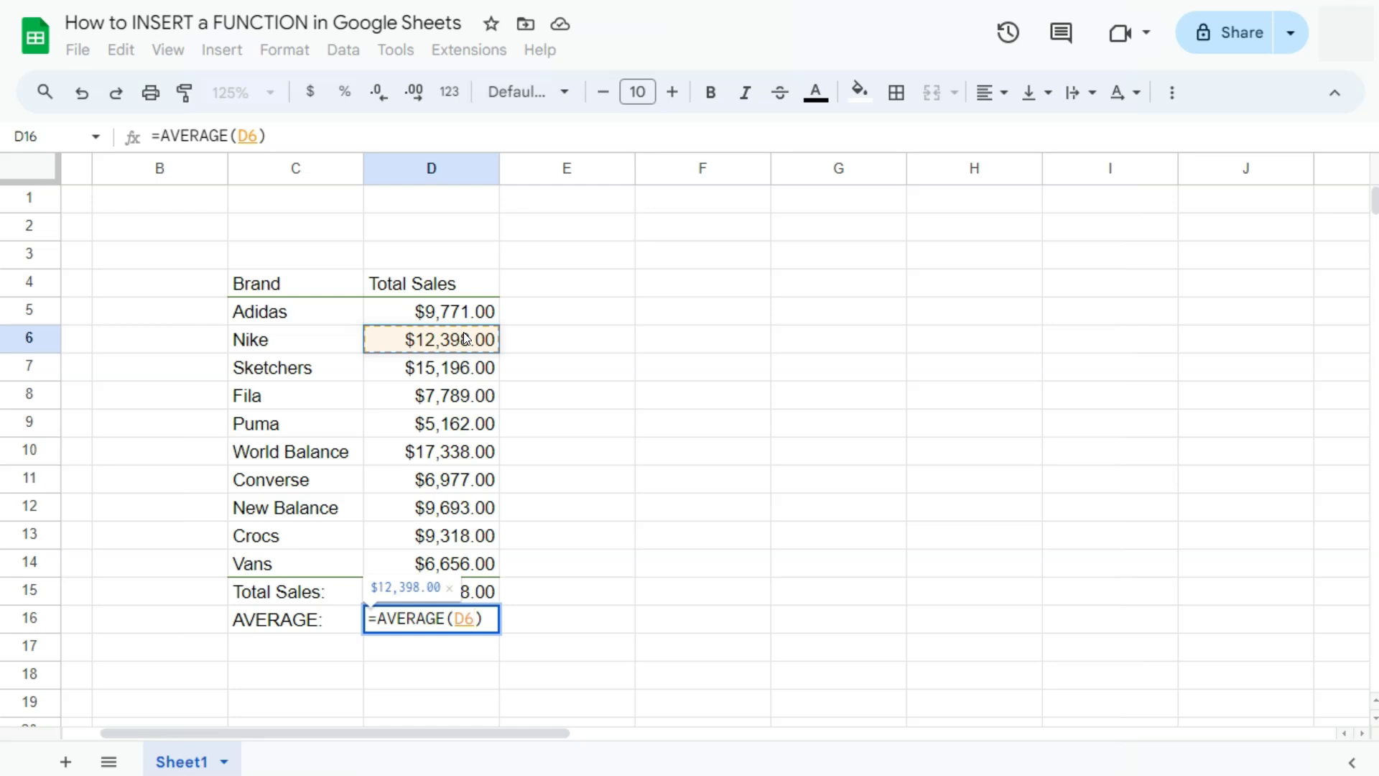
{"action": "type", "text": ","}
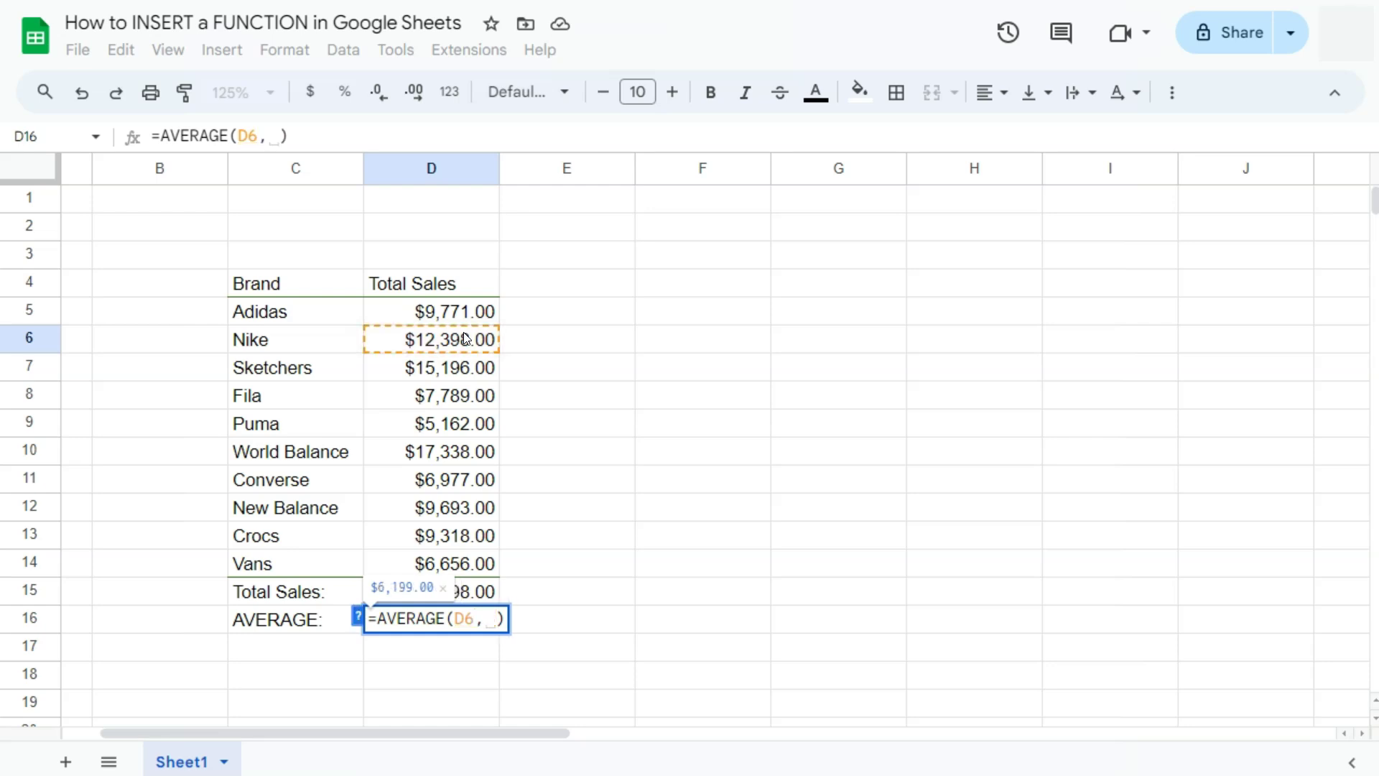
{"action": "left_click", "coordinate": [463, 395]}
{"action": "type", "text": ","}
{"action": "left_click", "coordinate": [452, 451]}
{"action": "type", "text": ","}
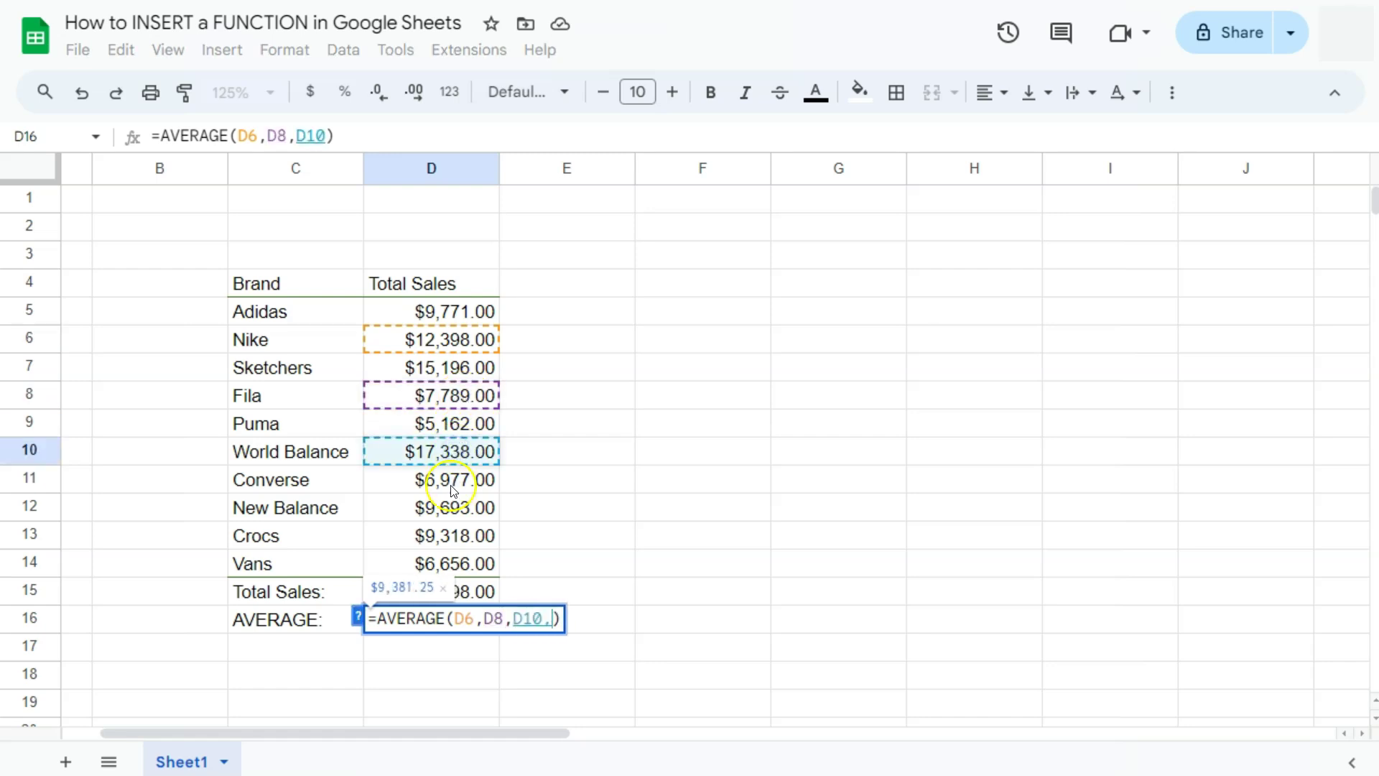
{"action": "left_click", "coordinate": [449, 501]}
{"action": "type", "text": ","}
{"action": "left_click", "coordinate": [455, 558]}
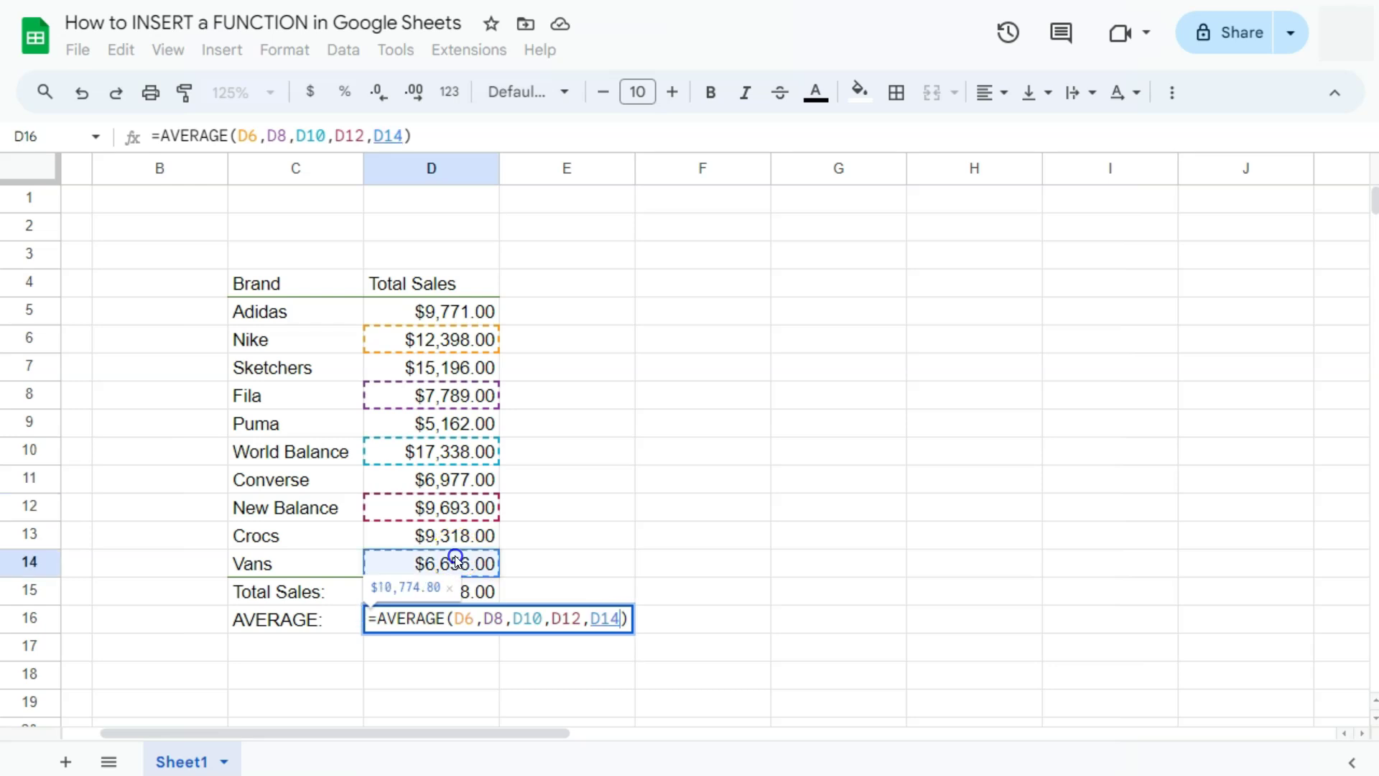
{"action": "key", "text": "Return"}
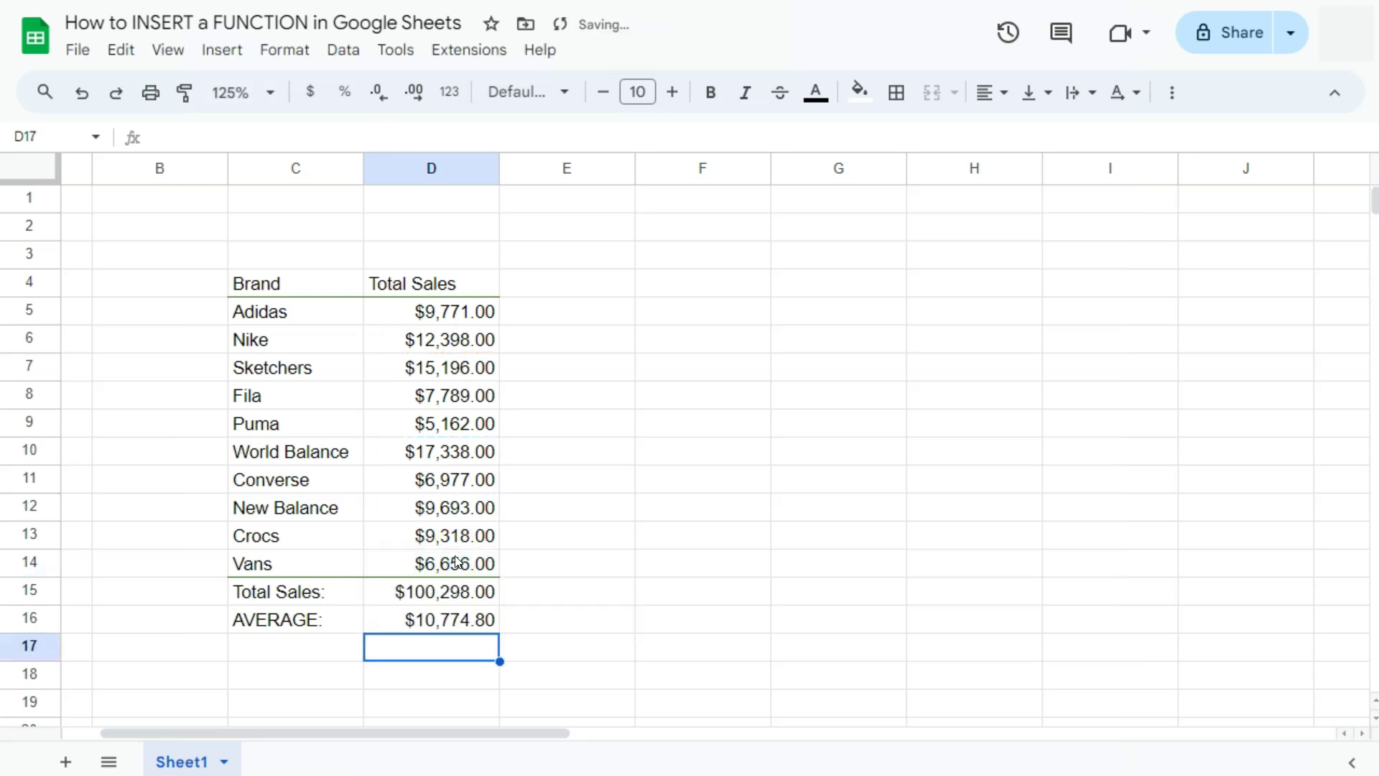
Step: Reopen the AVERAGE formula in D16 to review its cell arguments, and leave it as entered
{"action": "left_click", "coordinate": [456, 621]}
{"action": "double_click", "coordinate": [456, 622]}
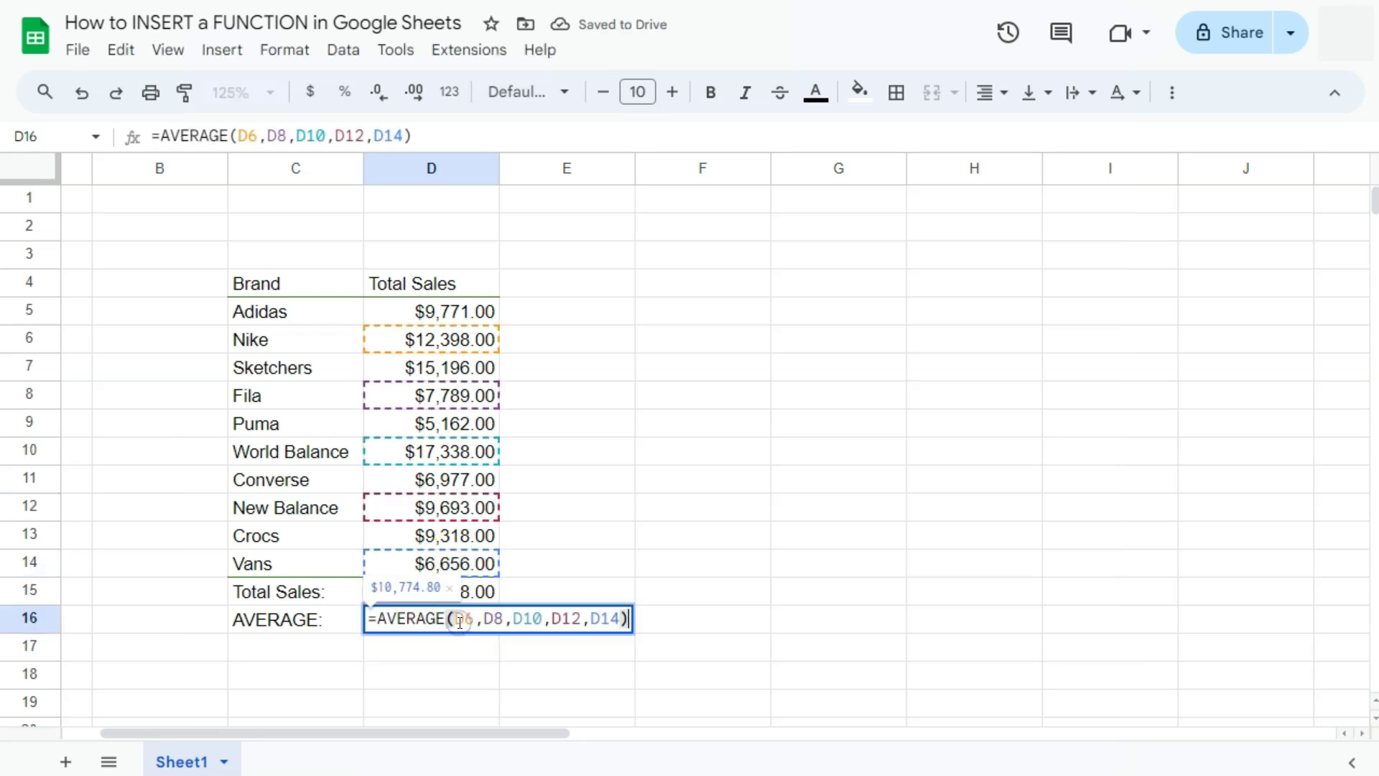
{"action": "left_click_drag", "start_coordinate": [455, 622], "coordinate": [620, 624]}
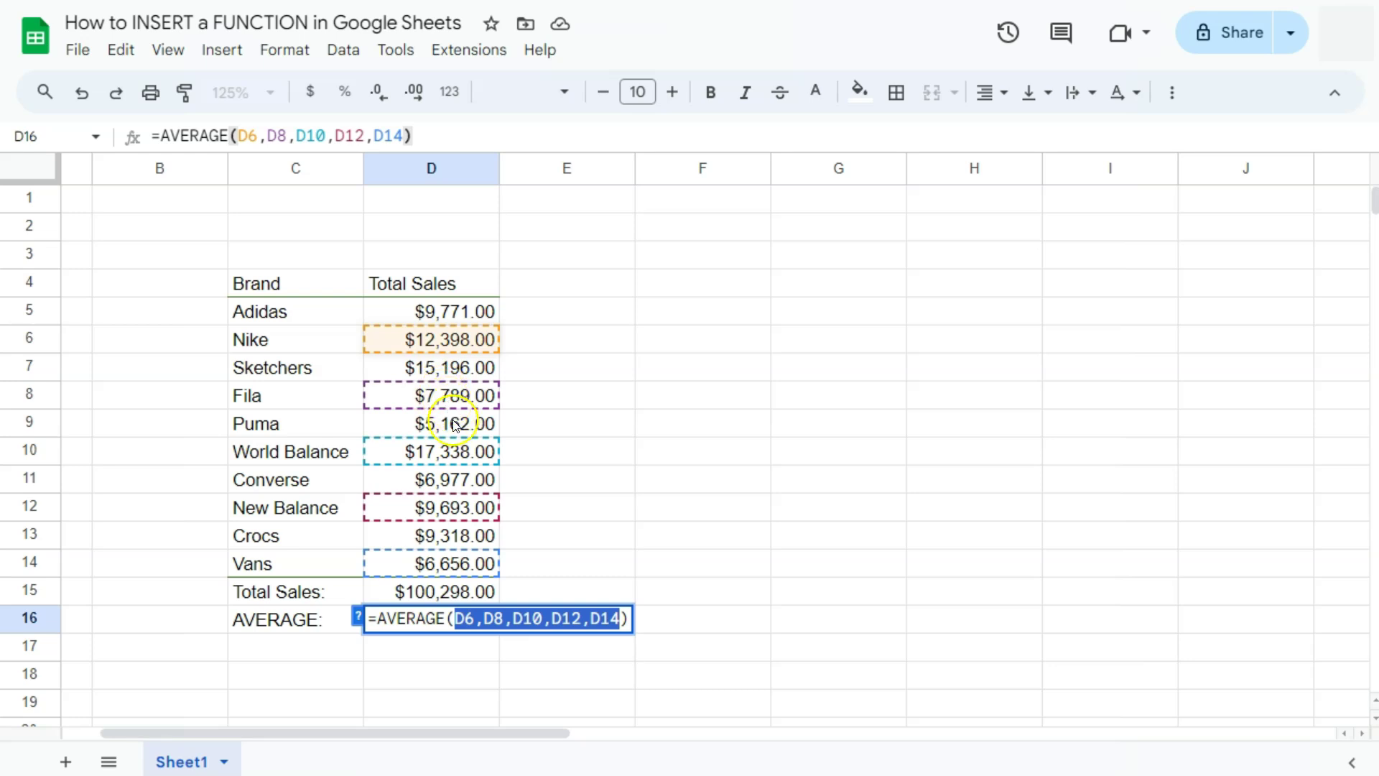
{"action": "key", "text": "End"}
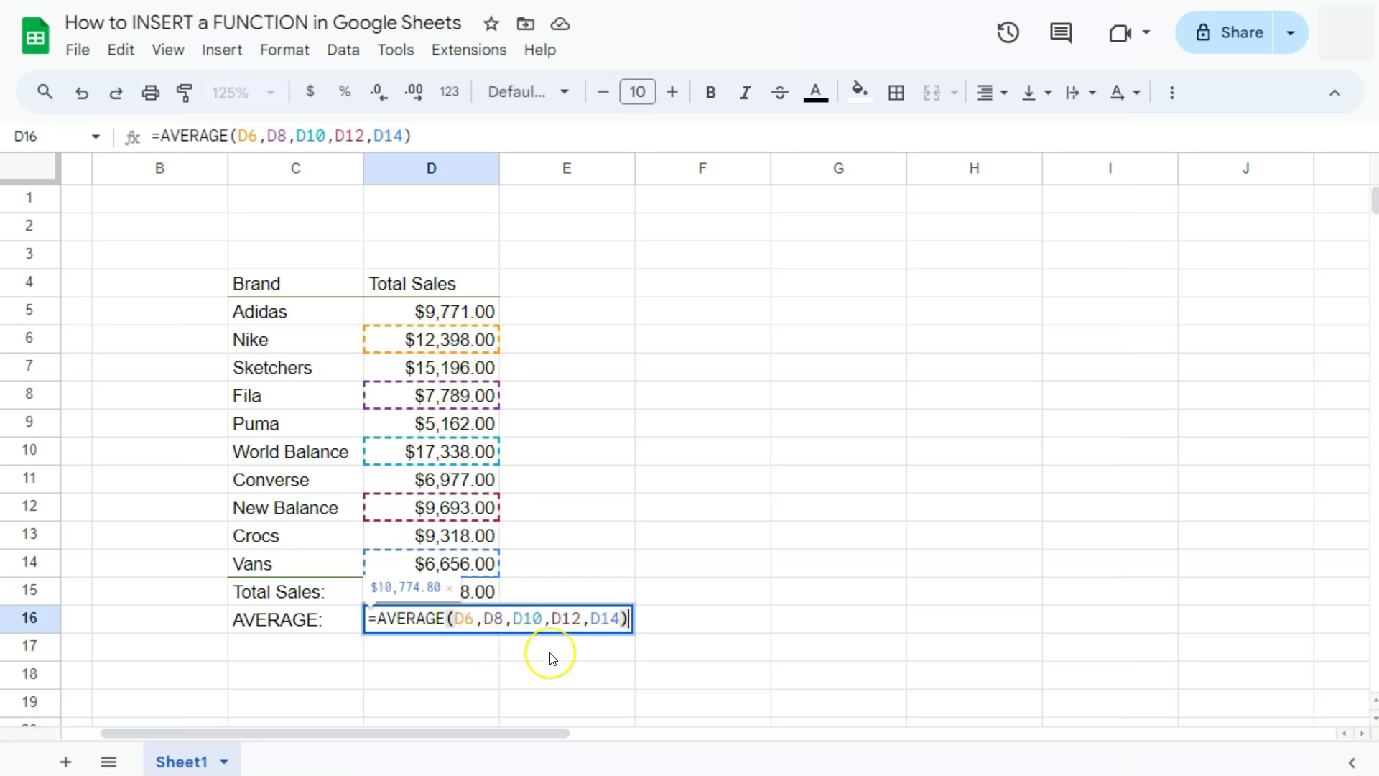
{"action": "key", "text": "Return"}
{"action": "left_click", "coordinate": [559, 629]}
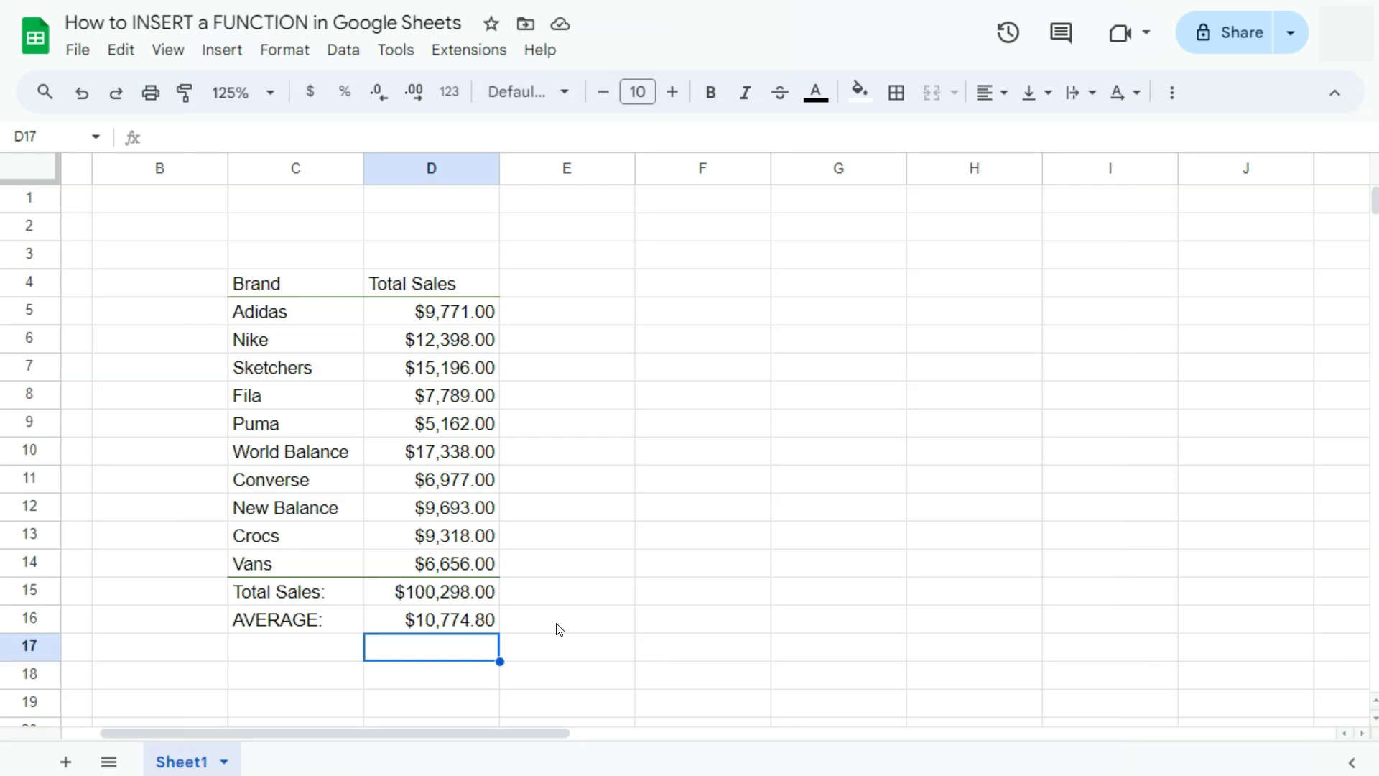
Step: Browse the full list of insertable functions, and return to cell D16 without inserting one
{"action": "left_click", "coordinate": [222, 50]}
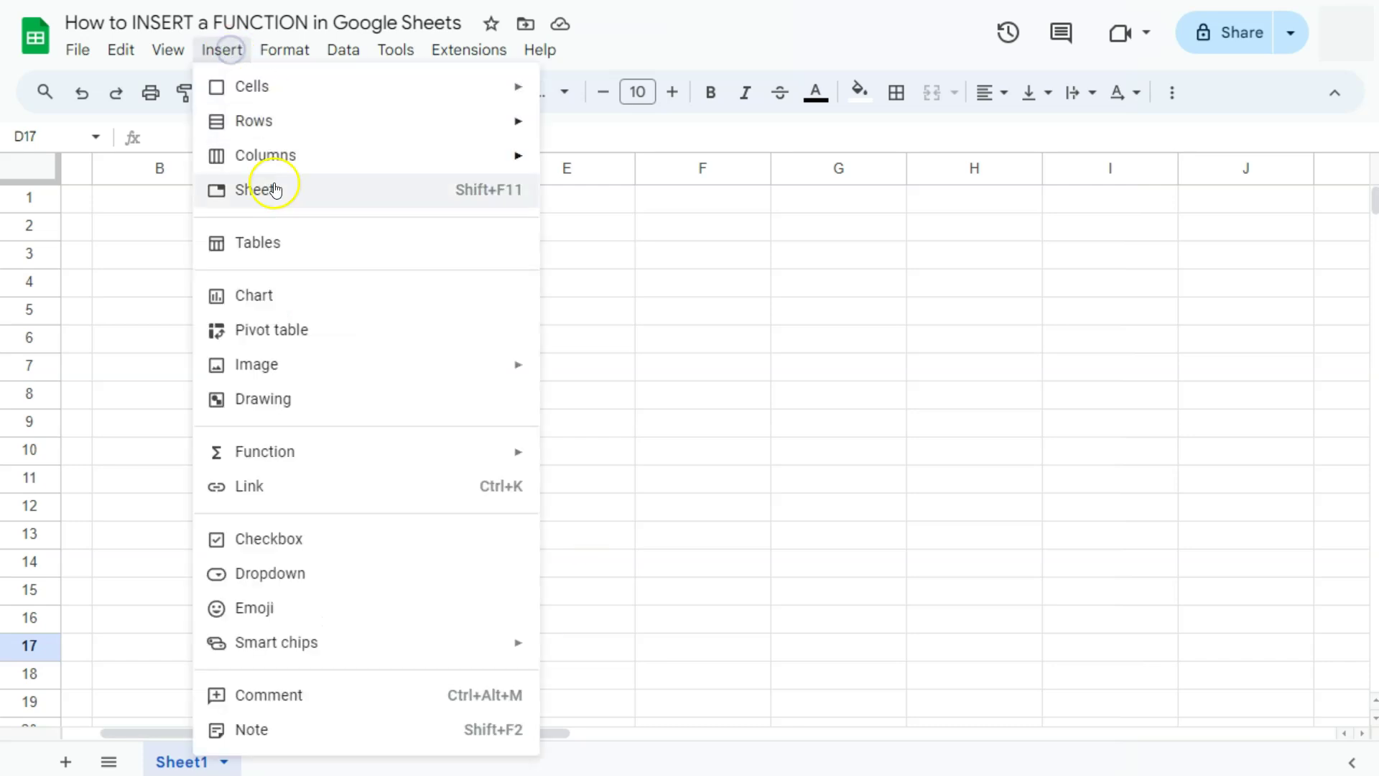
{"action": "left_click", "coordinate": [280, 451]}
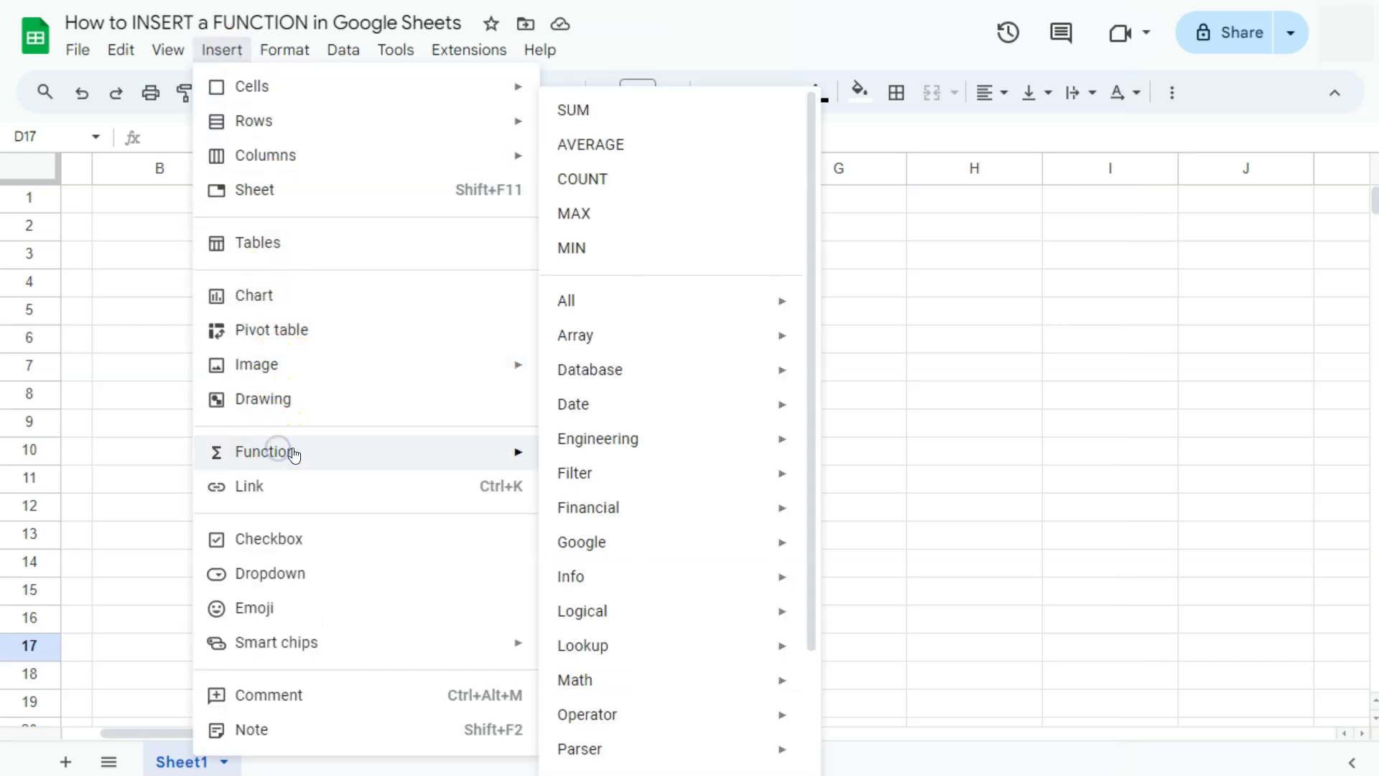
{"action": "left_click", "coordinate": [706, 303]}
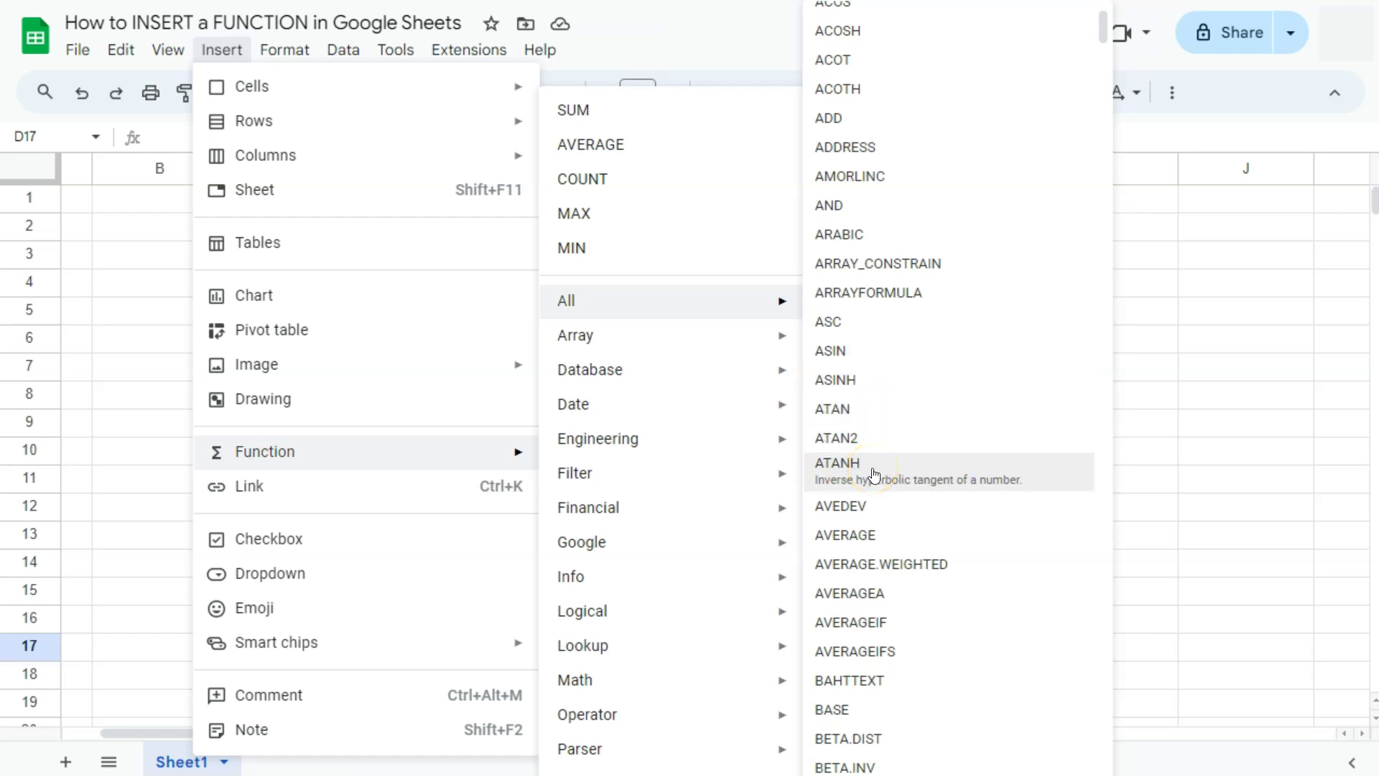
{"action": "left_click", "coordinate": [434, 631]}
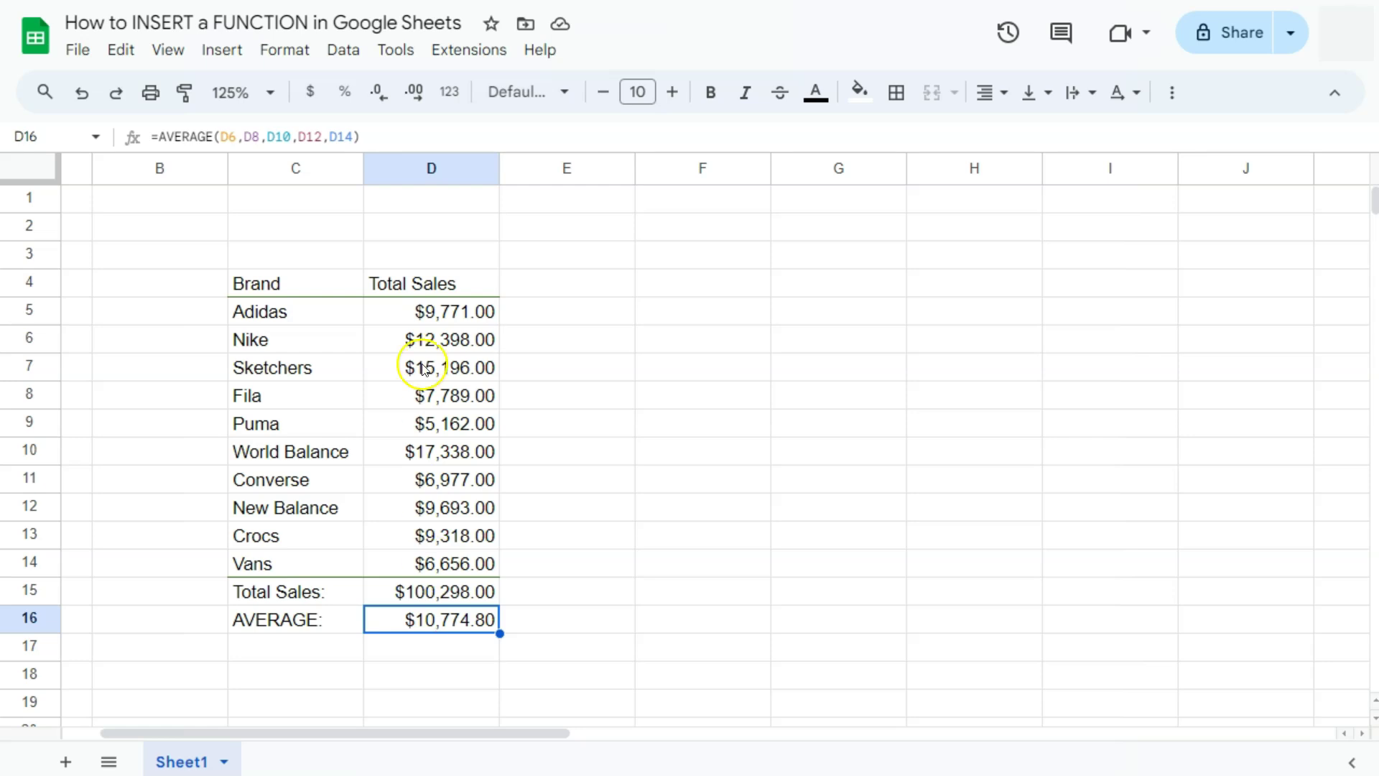
Step: Open the Google Sheets function list in the online help and look through the functions' types, names, syntax and descriptions
{"action": "left_click", "coordinate": [537, 57]}
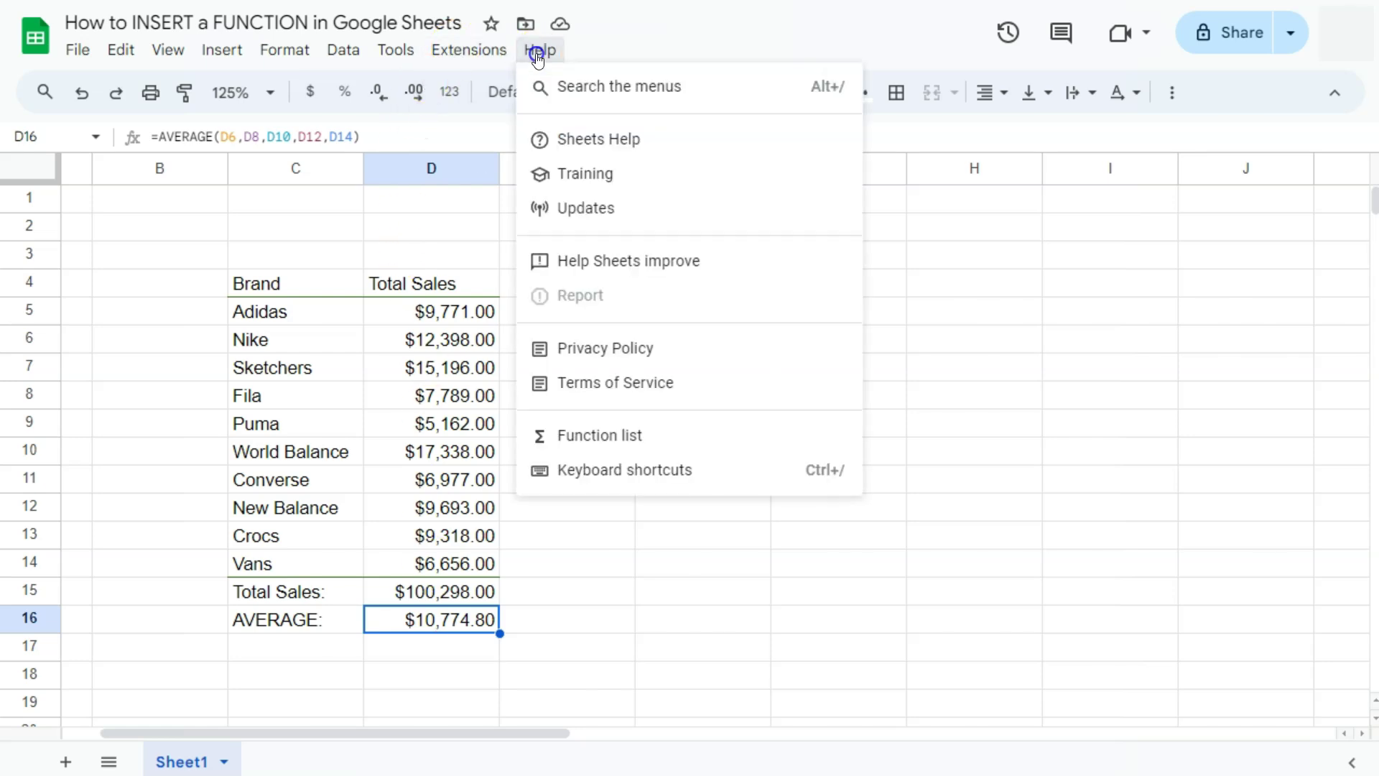
{"action": "left_click", "coordinate": [564, 436]}
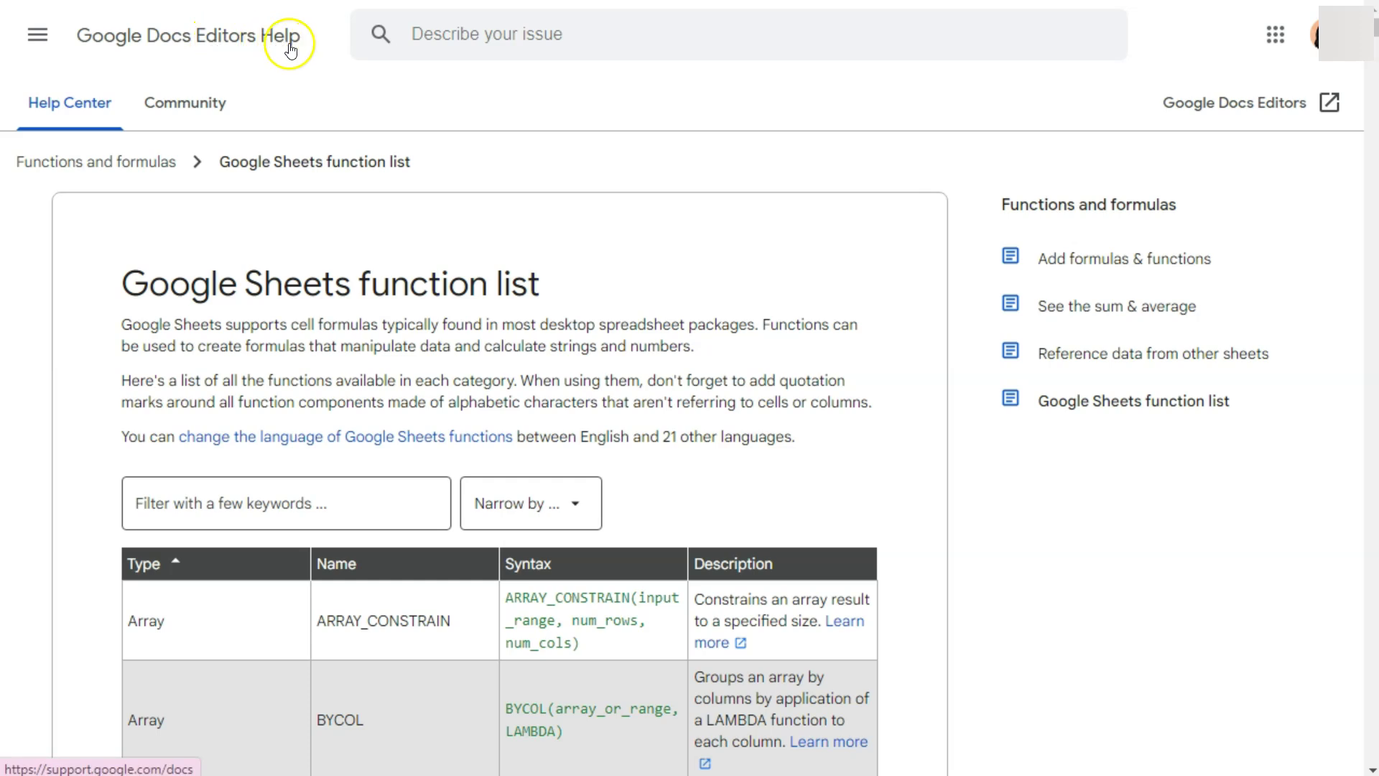
{"action": "scroll", "coordinate": [718, 330], "scroll_direction": "down", "scroll_amount": 5}
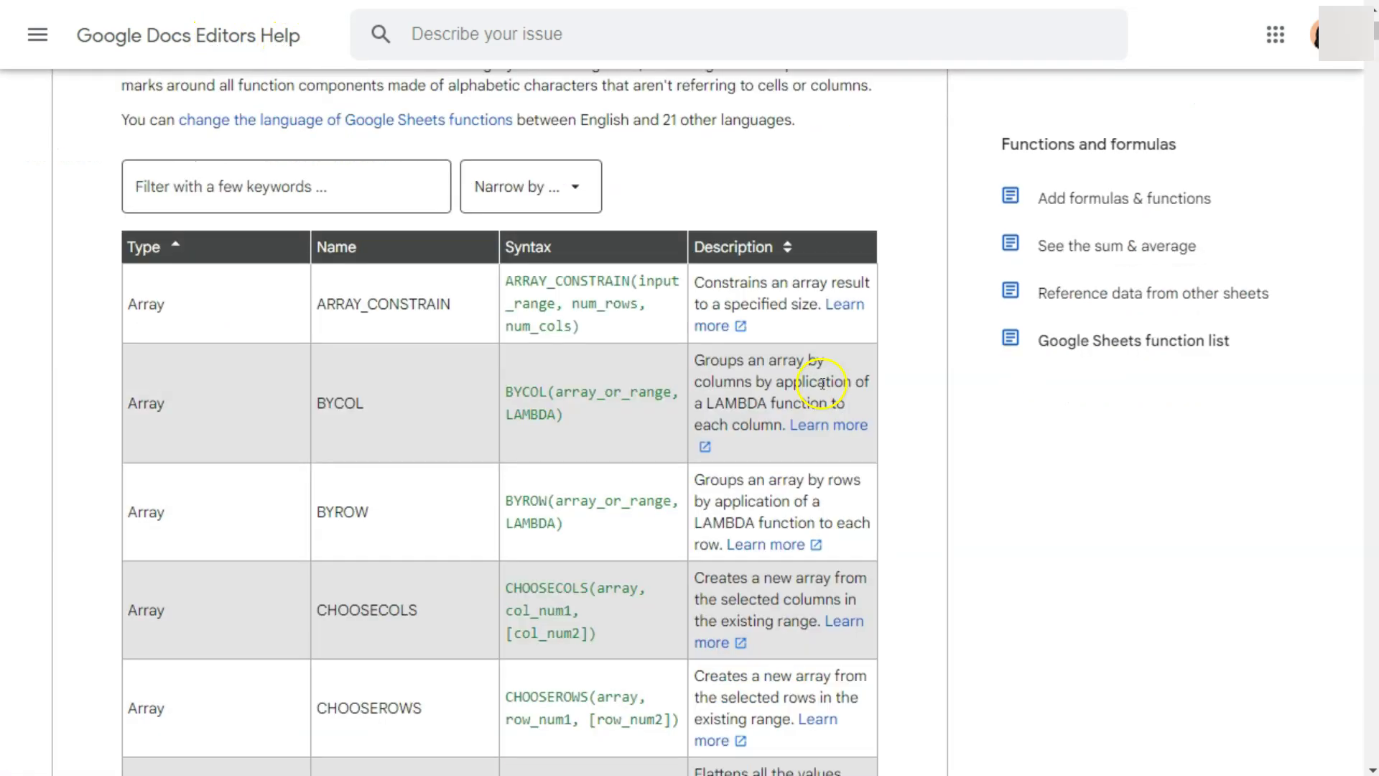
{"action": "scroll", "coordinate": [249, 327], "scroll_direction": "down", "scroll_amount": 8}
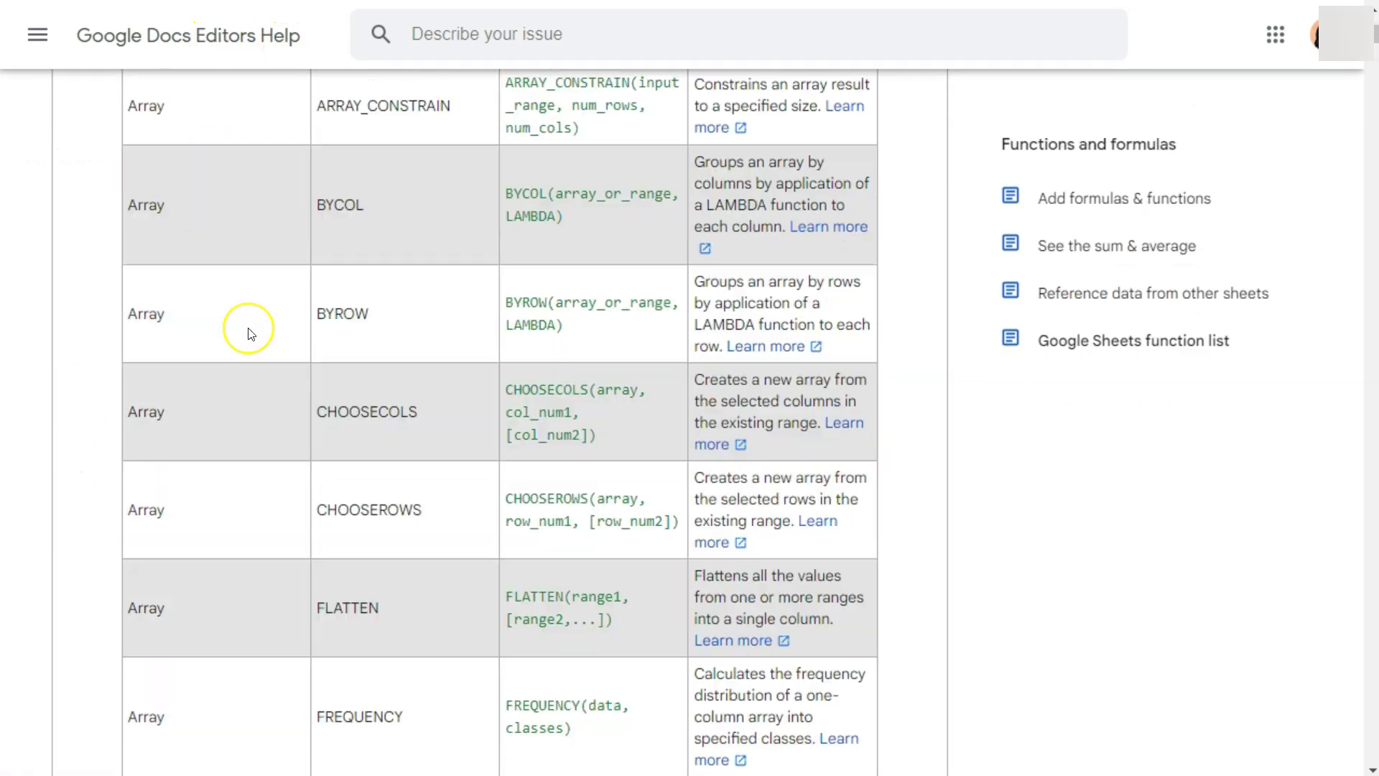
{"action": "scroll", "coordinate": [248, 329], "scroll_direction": "down", "scroll_amount": 20}
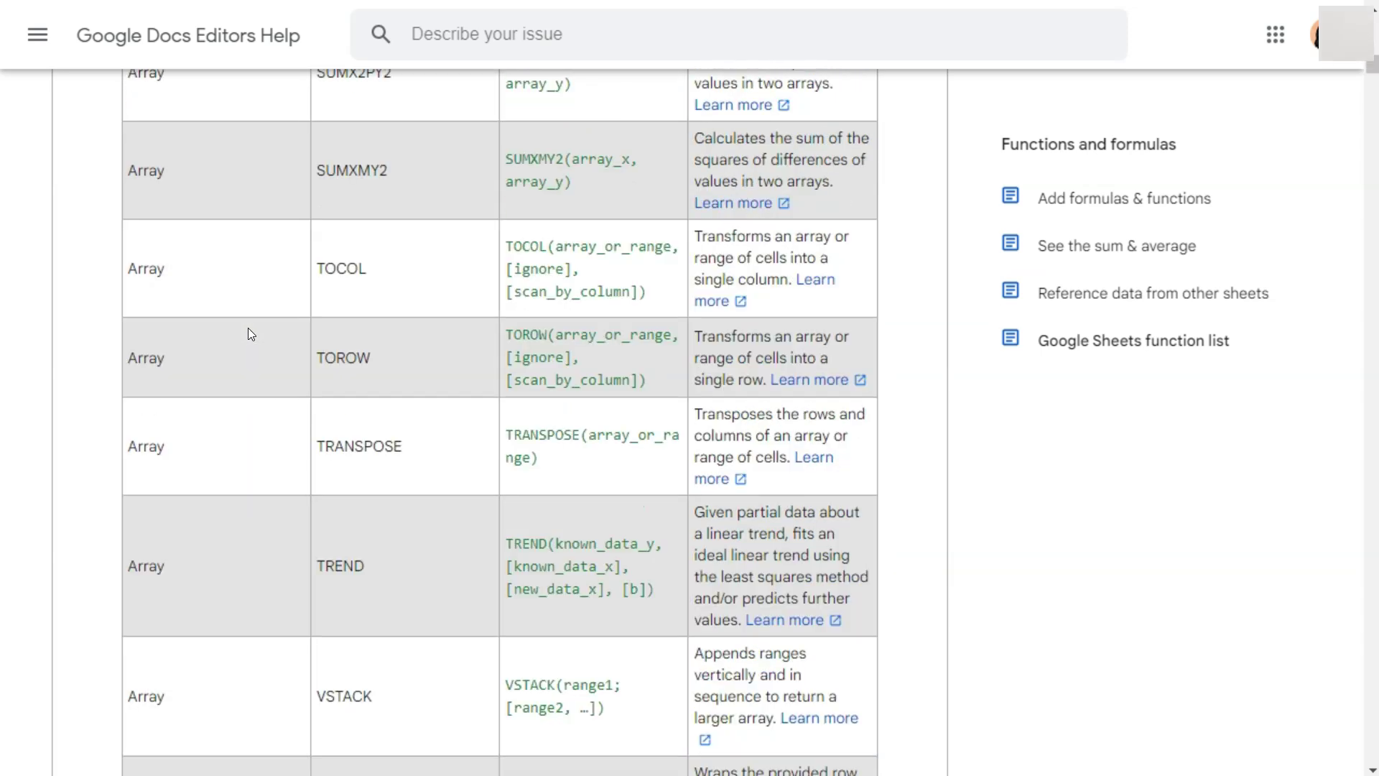
{"action": "scroll", "coordinate": [248, 327], "scroll_direction": "down", "scroll_amount": 2}
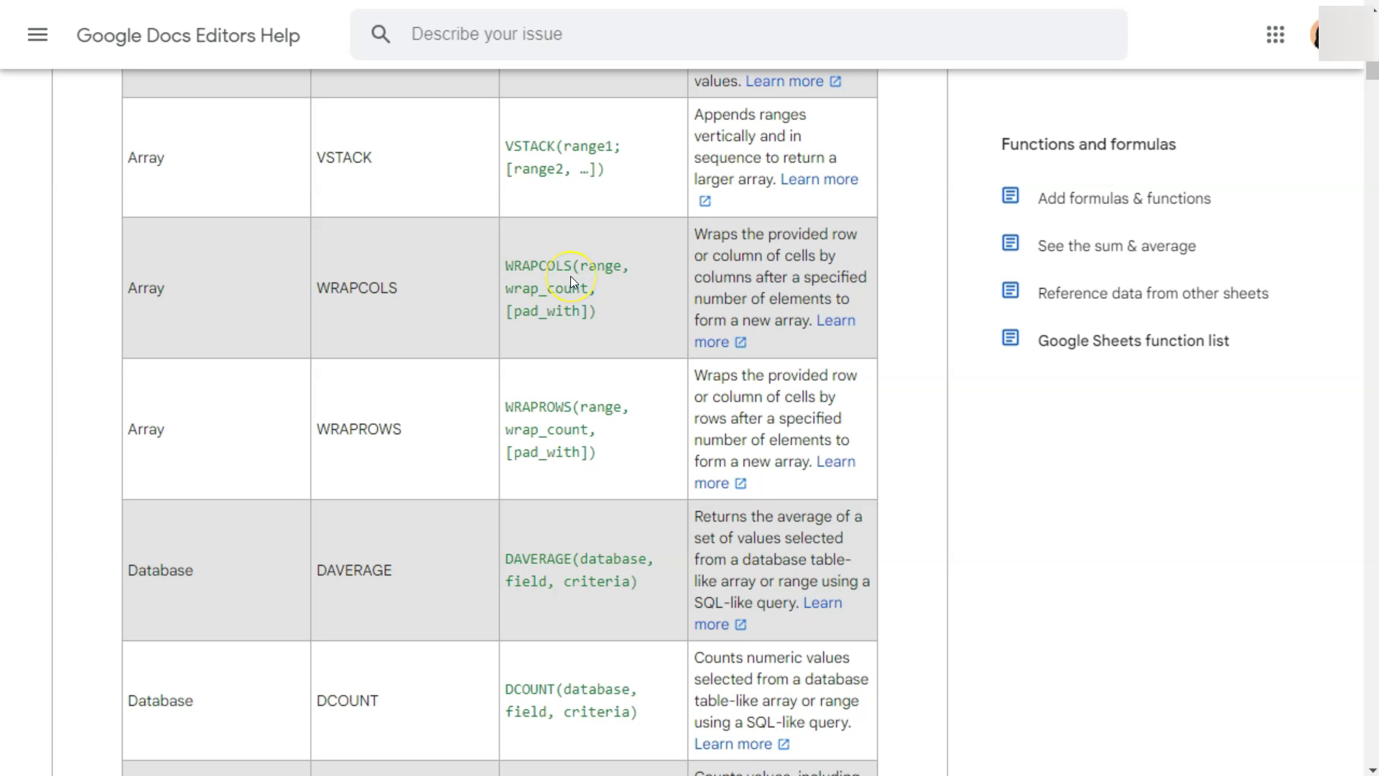
{"action": "left_click", "coordinate": [838, 317]}
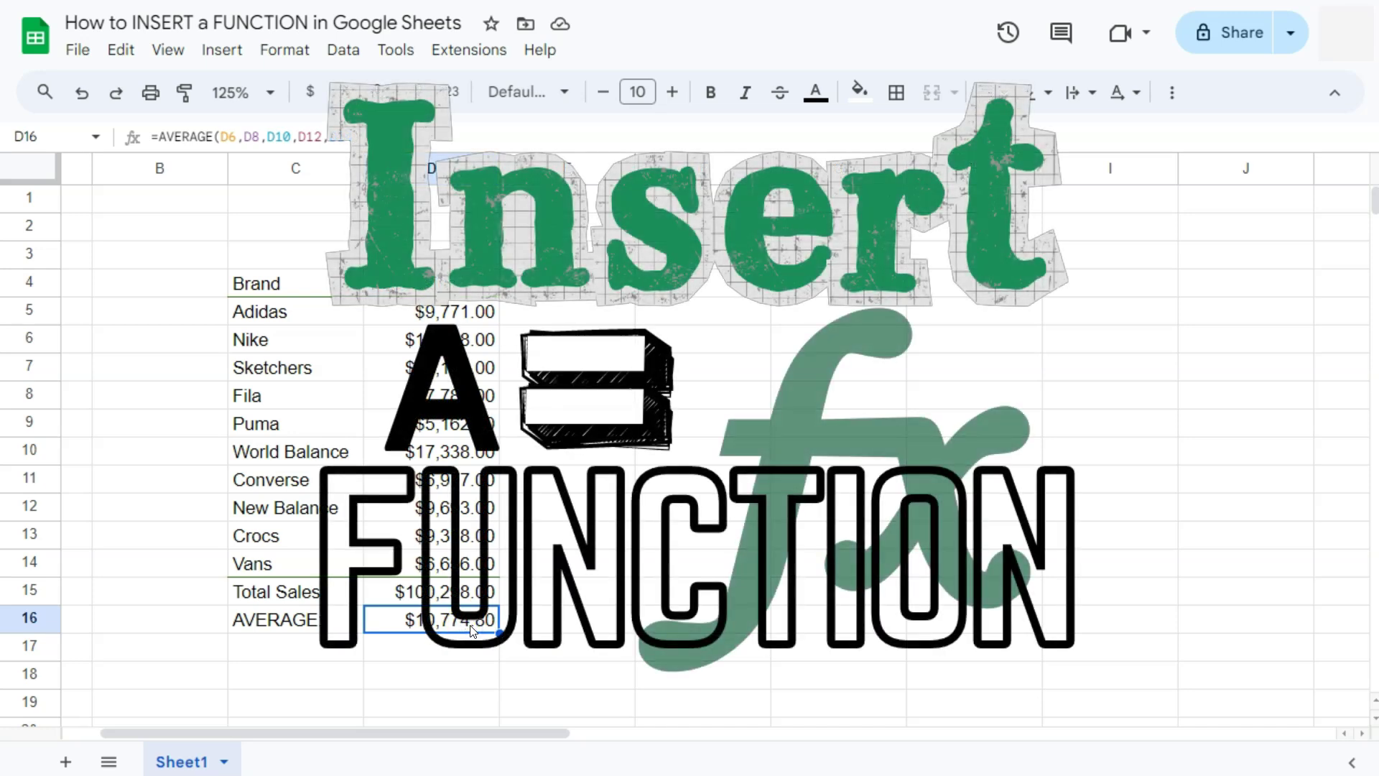
{"action": "left_click", "coordinate": [528, 596]}
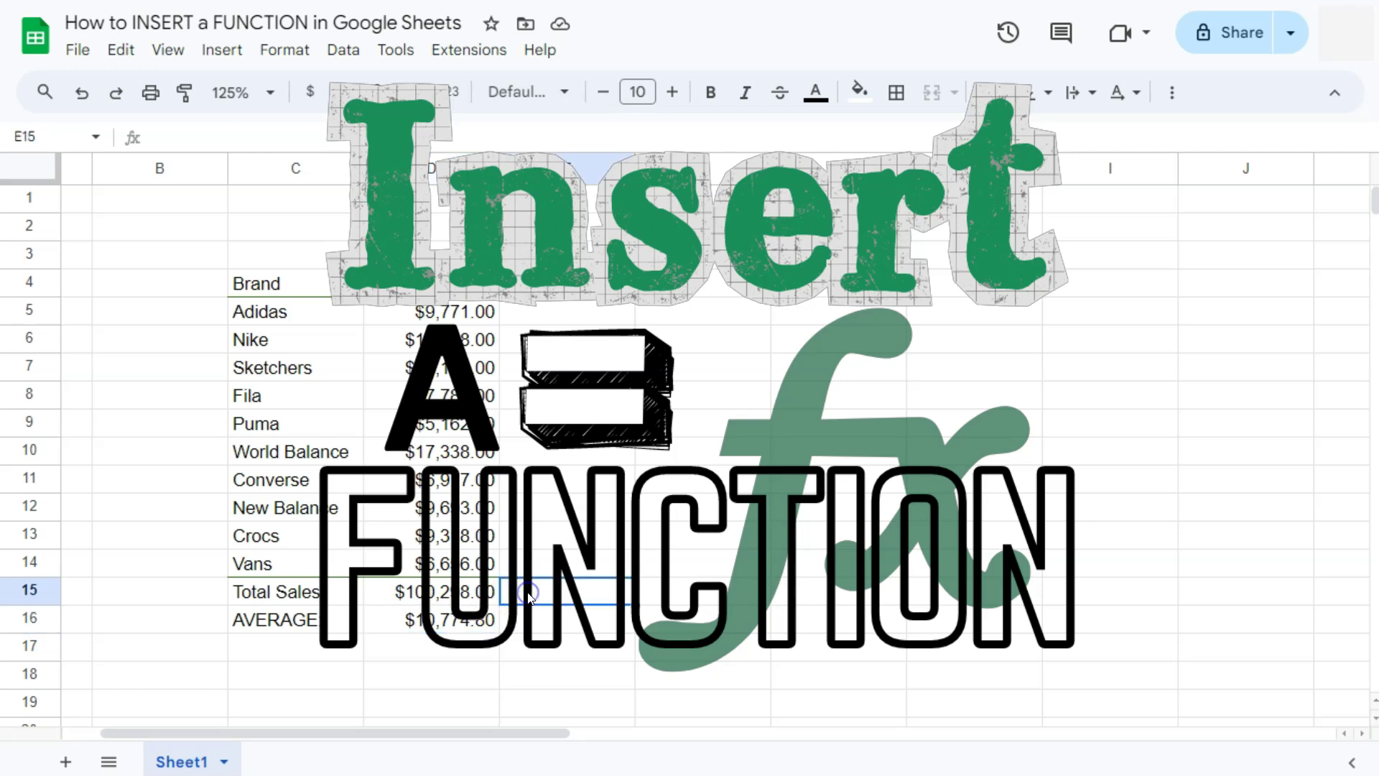